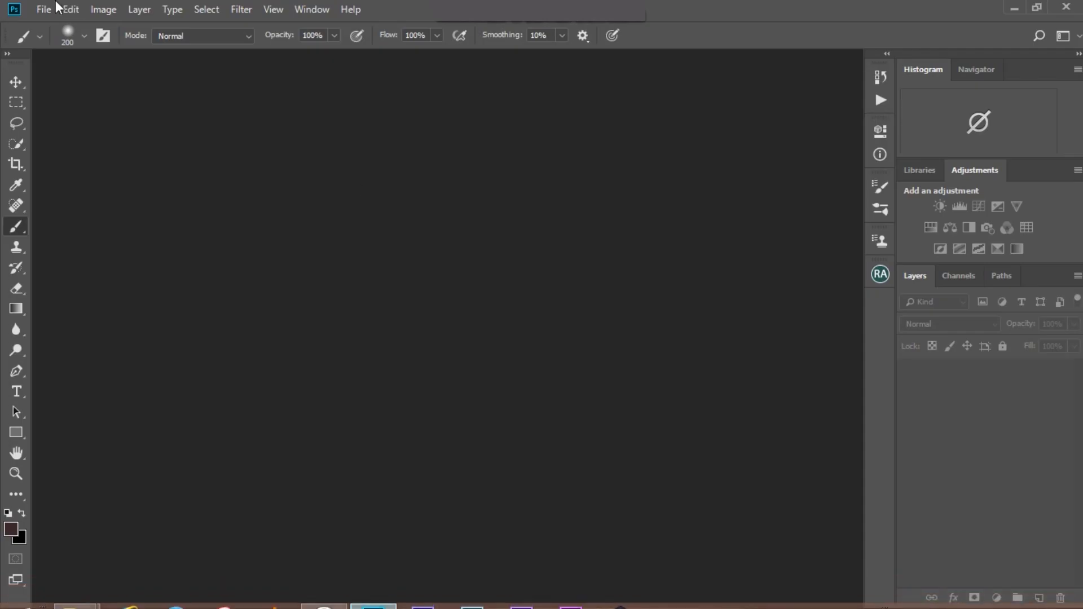
Open the raw photo _MG_1183 from the ESPER folder in Camera Raw
click(44, 10)
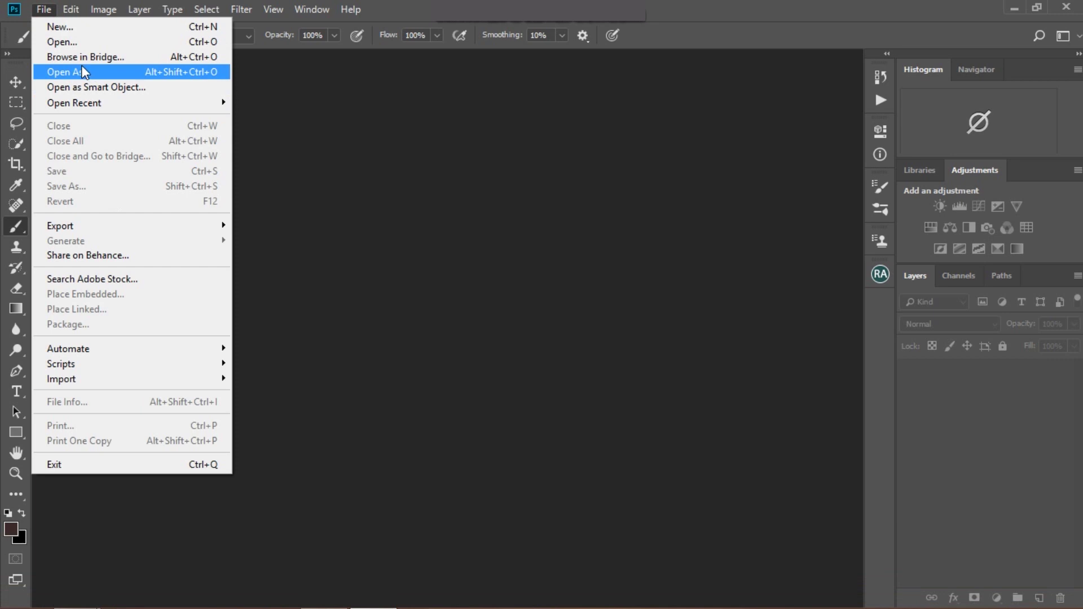
click(81, 42)
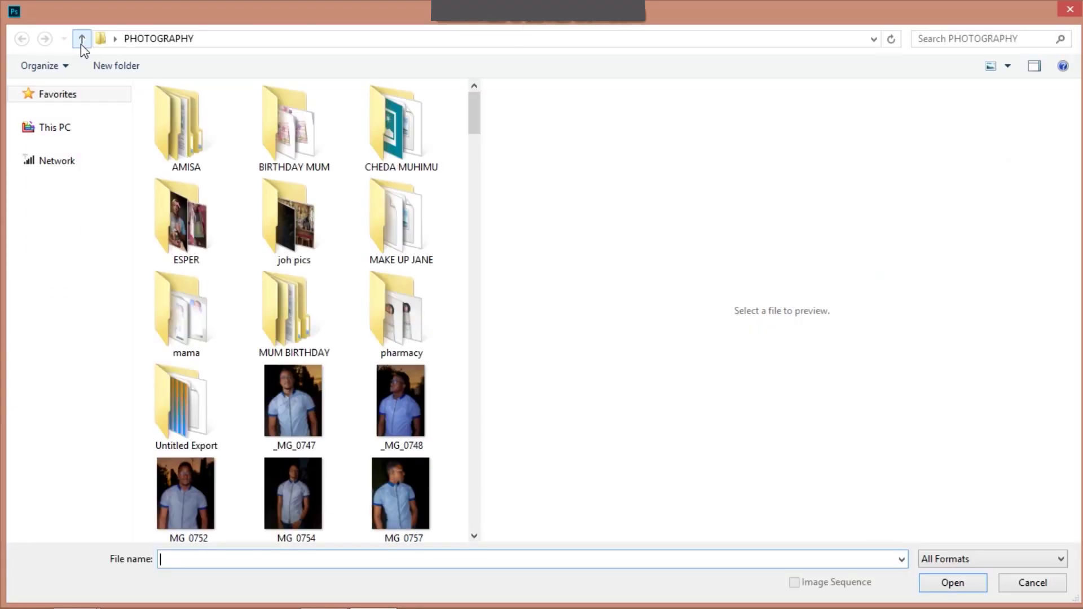
drag(476, 203, 1027, 199)
double_click(446, 124)
drag(1019, 129, 1046, 396)
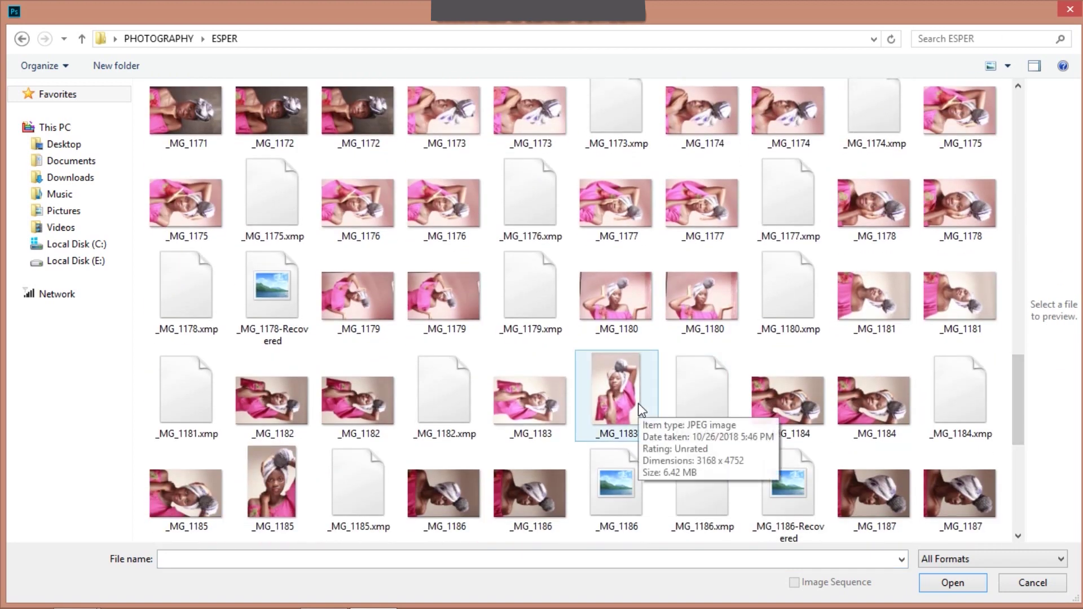
click(641, 410)
click(953, 583)
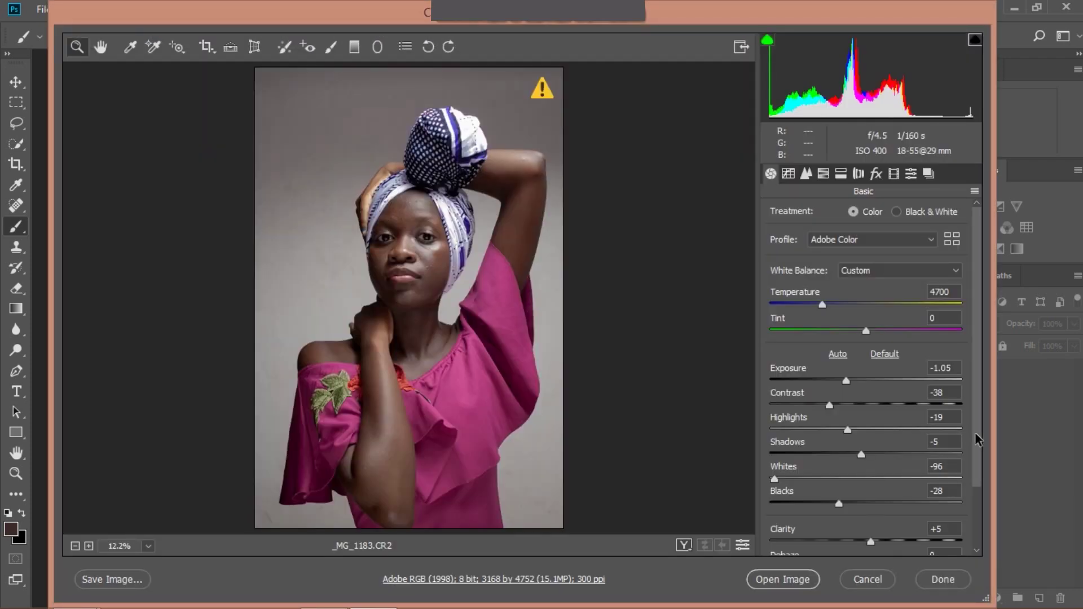
Compare against default raw settings, then open _MG_1183 with the custom Exposure -1.05, Contrast -38, Whites -96, Vibrance +28
scroll(860, 424, down, 2)
scroll(860, 425, down, 1)
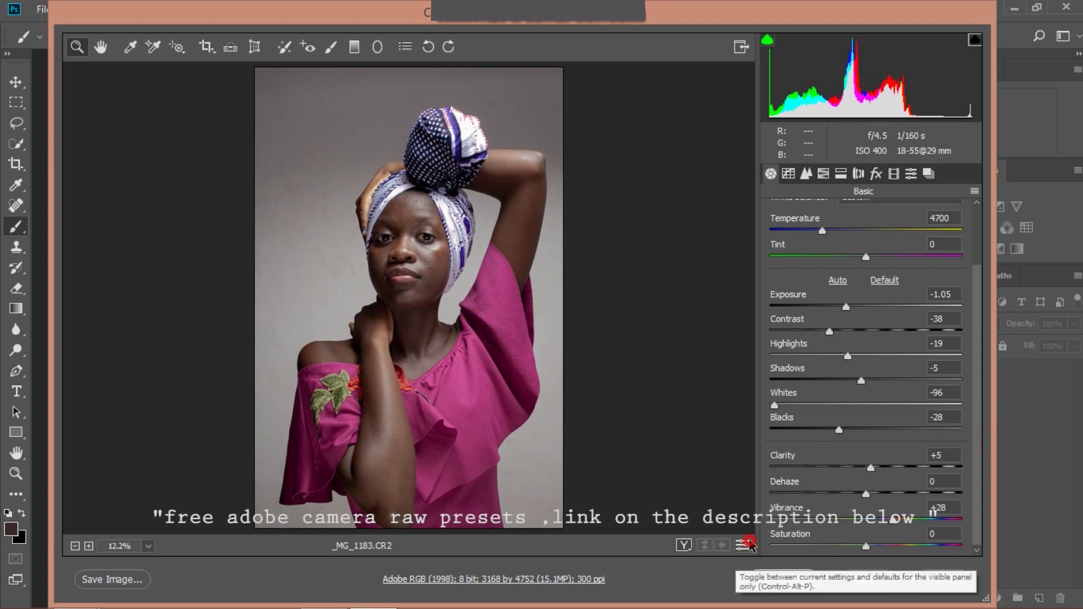
click(743, 545)
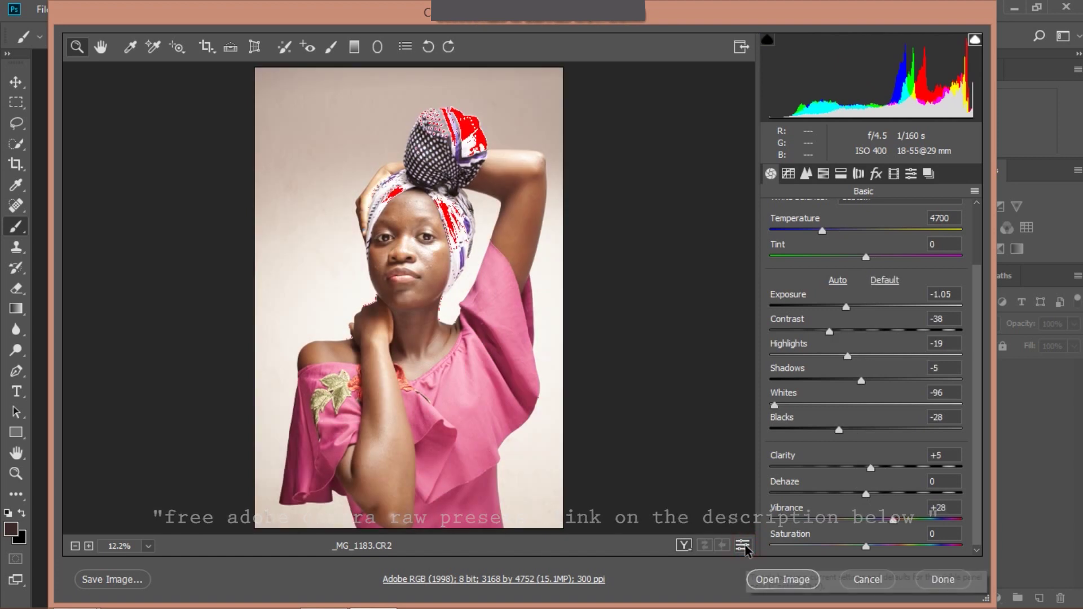
click(744, 545)
click(784, 581)
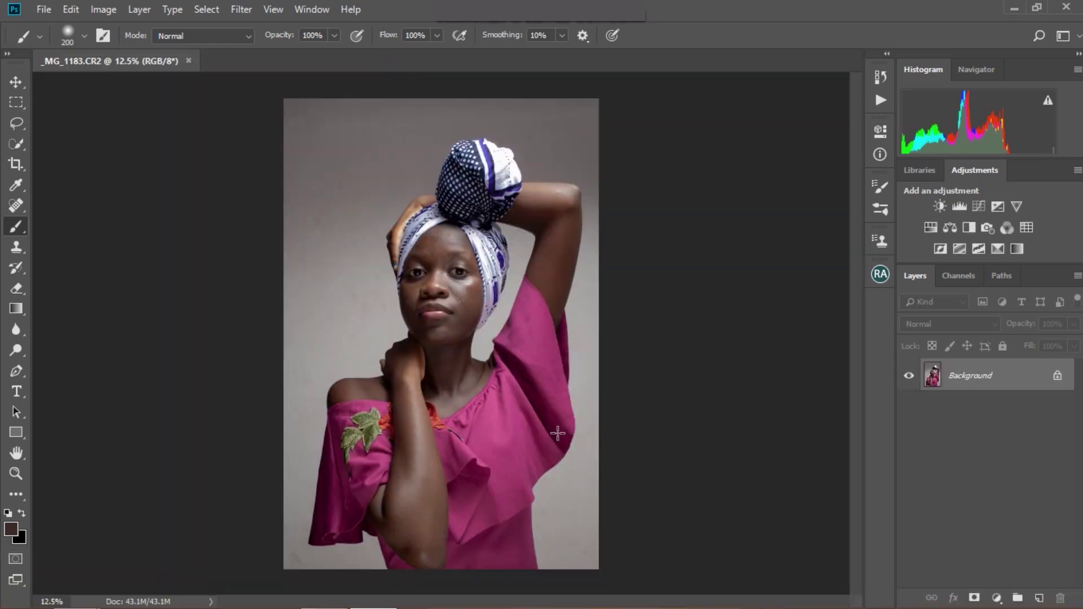
Crop the portrait to a 4:5 (8:10) ratio, extending the crop beyond the image edges
key(ctrl+0)
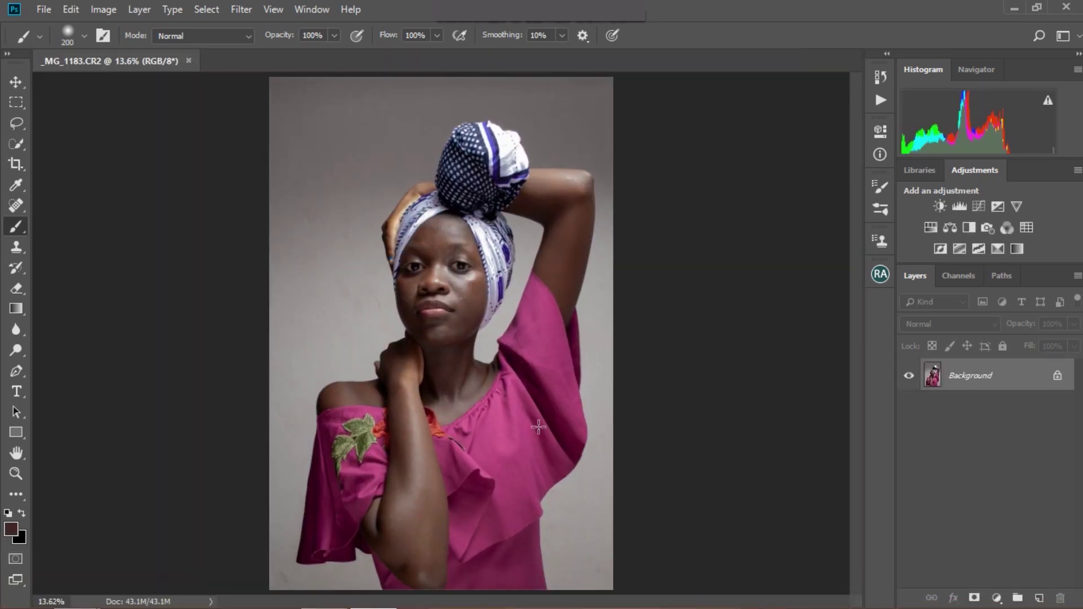
click(17, 164)
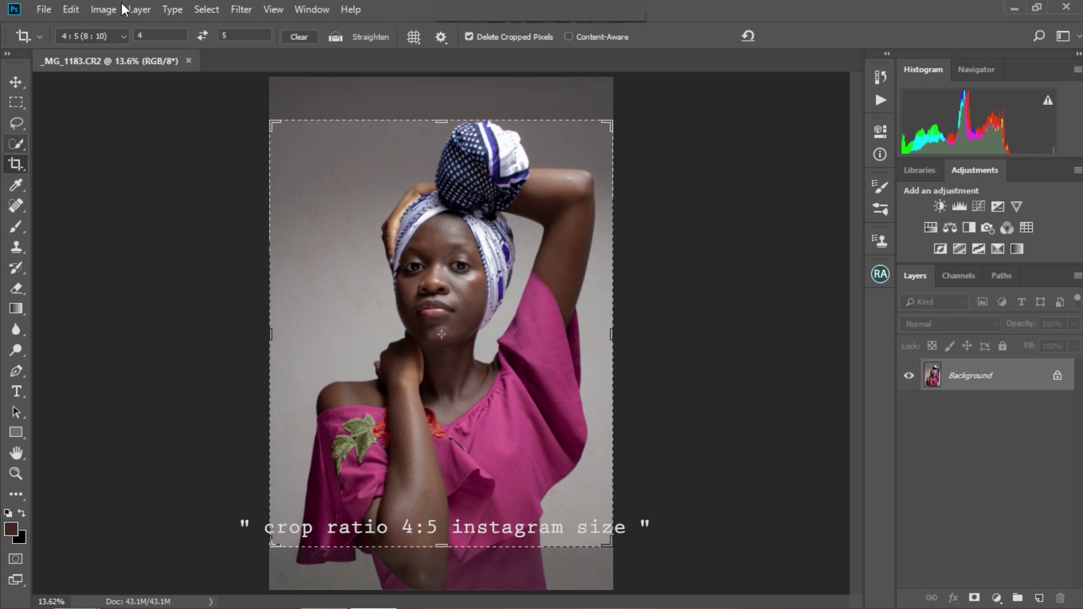
click(125, 36)
click(93, 110)
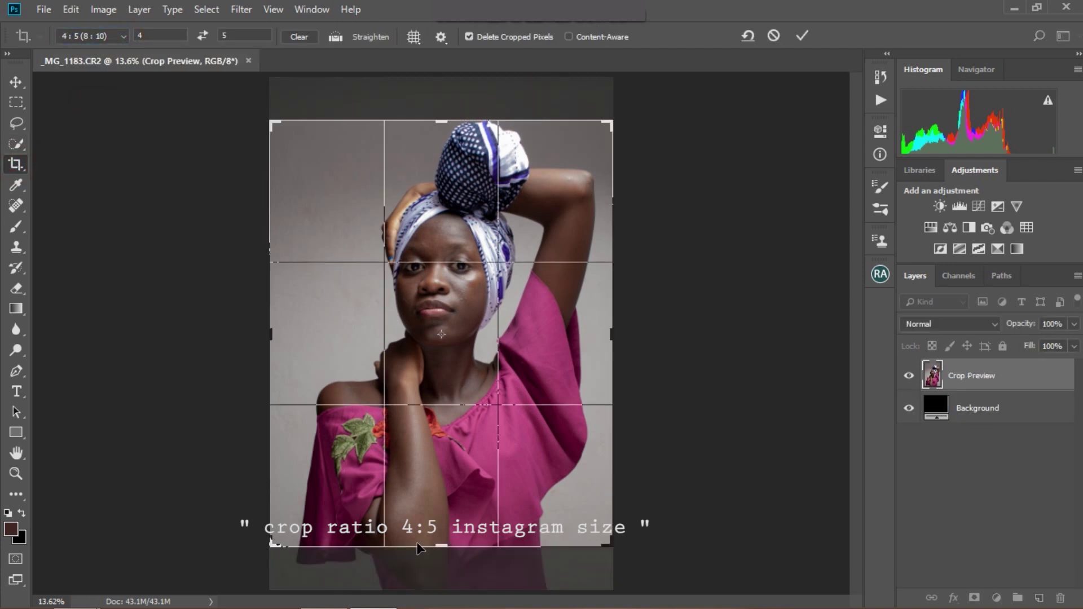
drag(440, 544, 441, 572)
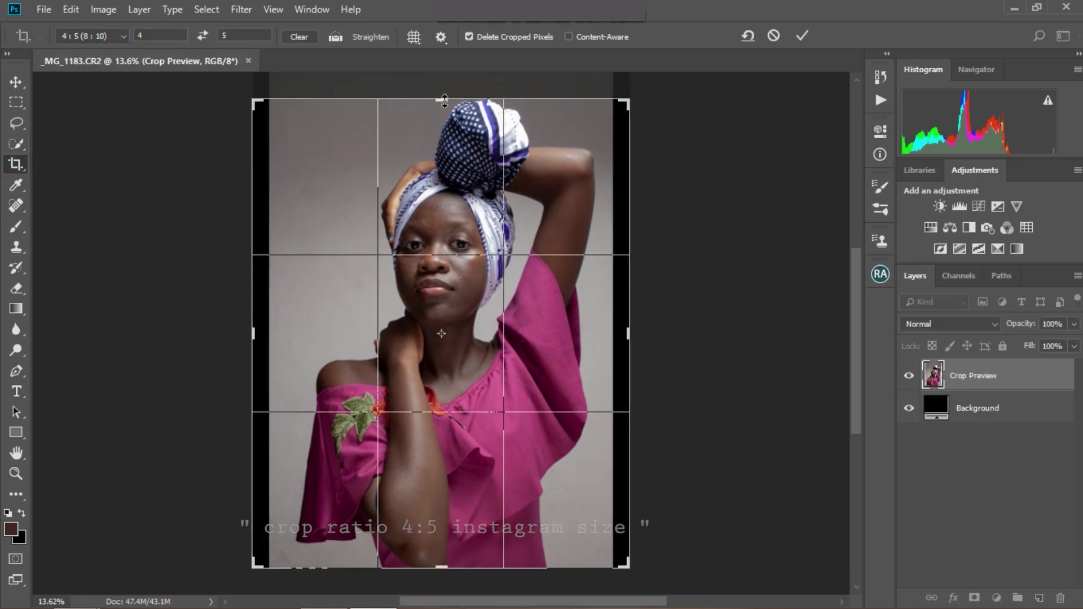
drag(442, 121, 442, 96)
click(801, 36)
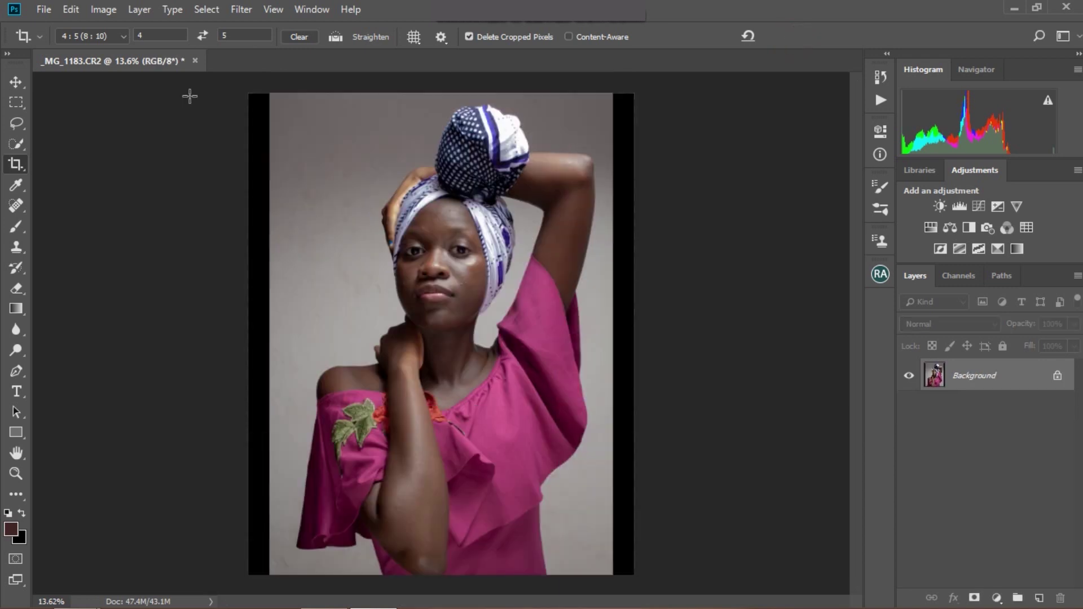
click(16, 103)
click(47, 103)
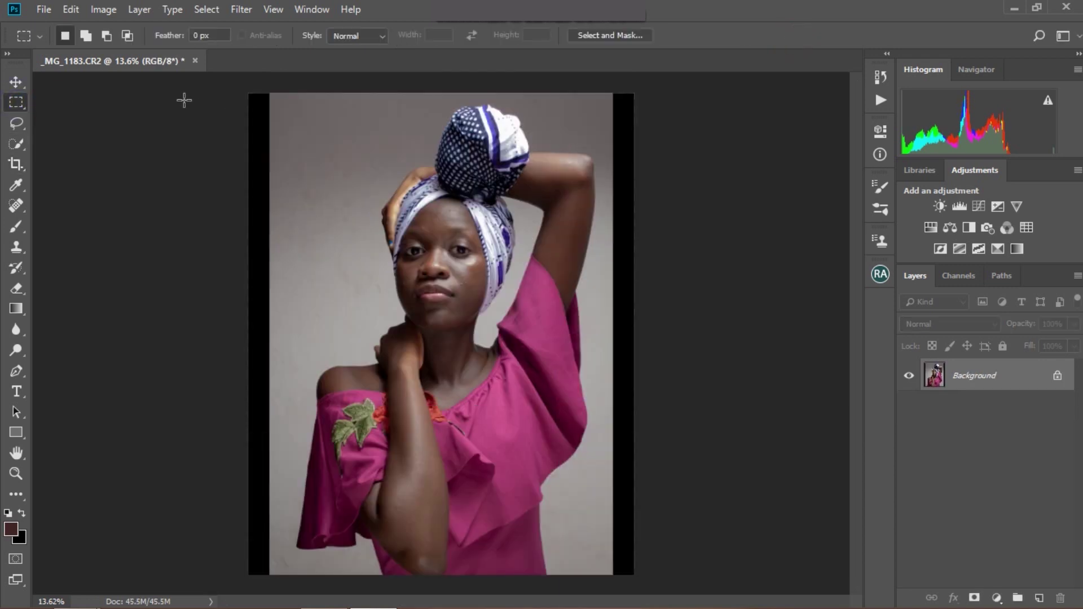
Content-Aware fill the black strip on the left side of the portrait
drag(272, 86, 31, 590)
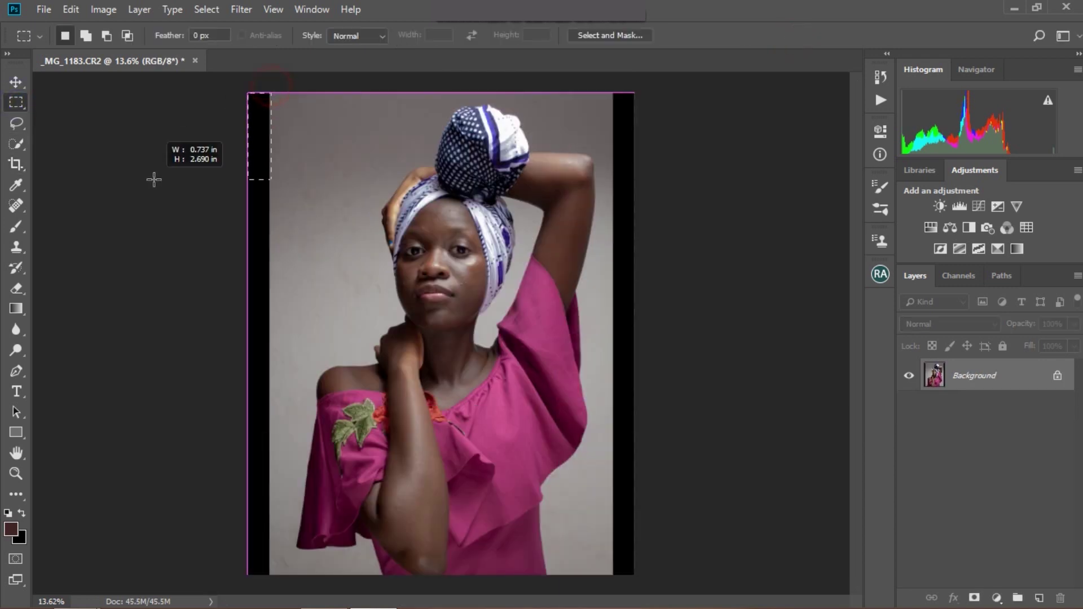
right_click(261, 517)
click(344, 458)
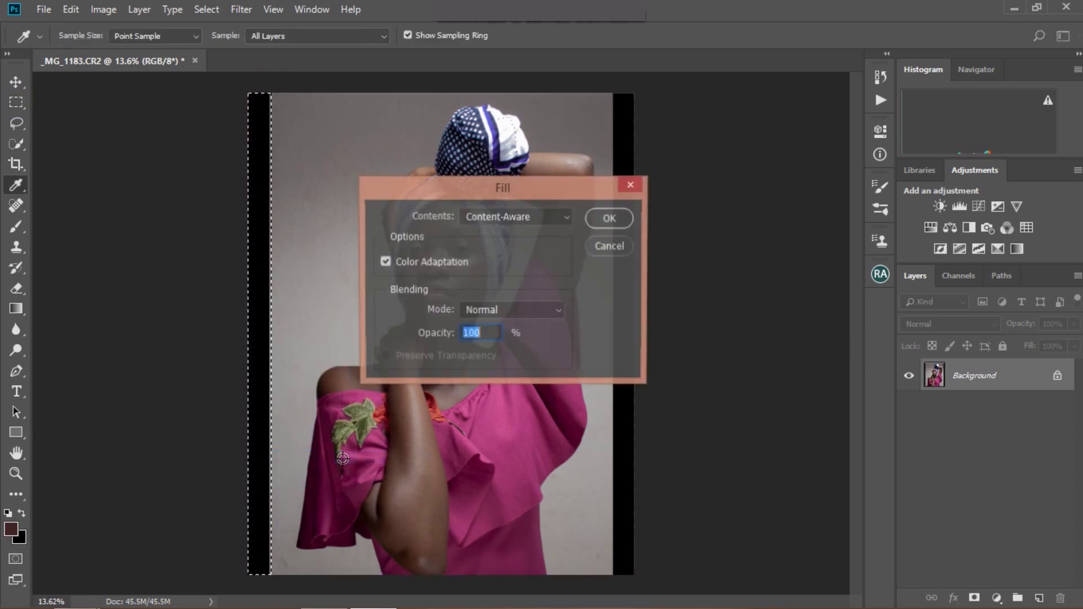
click(600, 227)
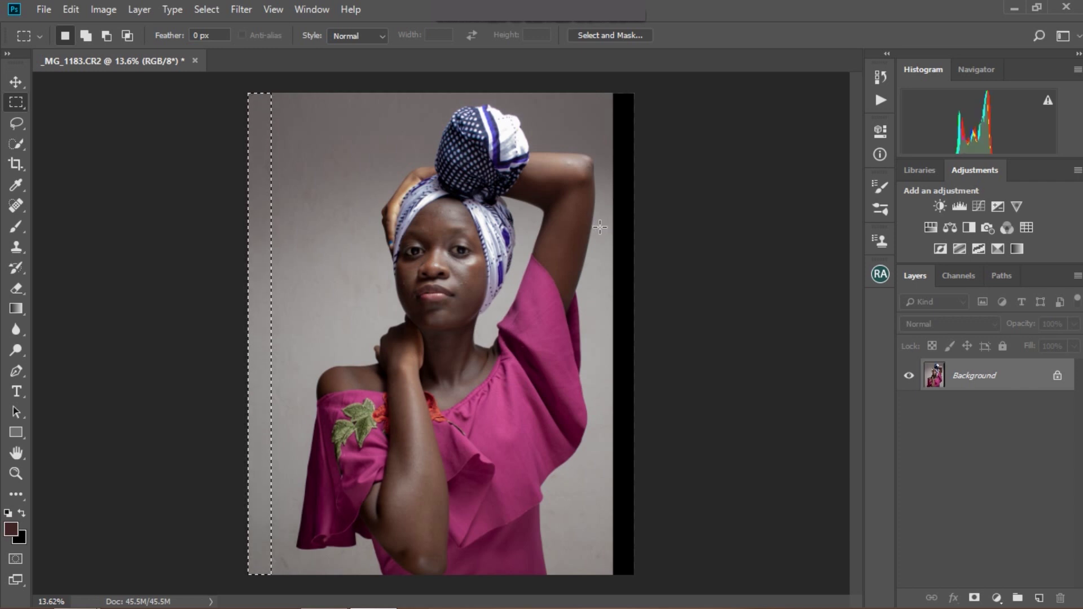
Content-Aware fill the right black strip, then deselect and zoom in to 50%
mouse_move(611, 93)
mouse_down()
mouse_move(742, 248)
mouse_move(751, 598)
mouse_up()
right_click(622, 535)
click(649, 478)
click(516, 217)
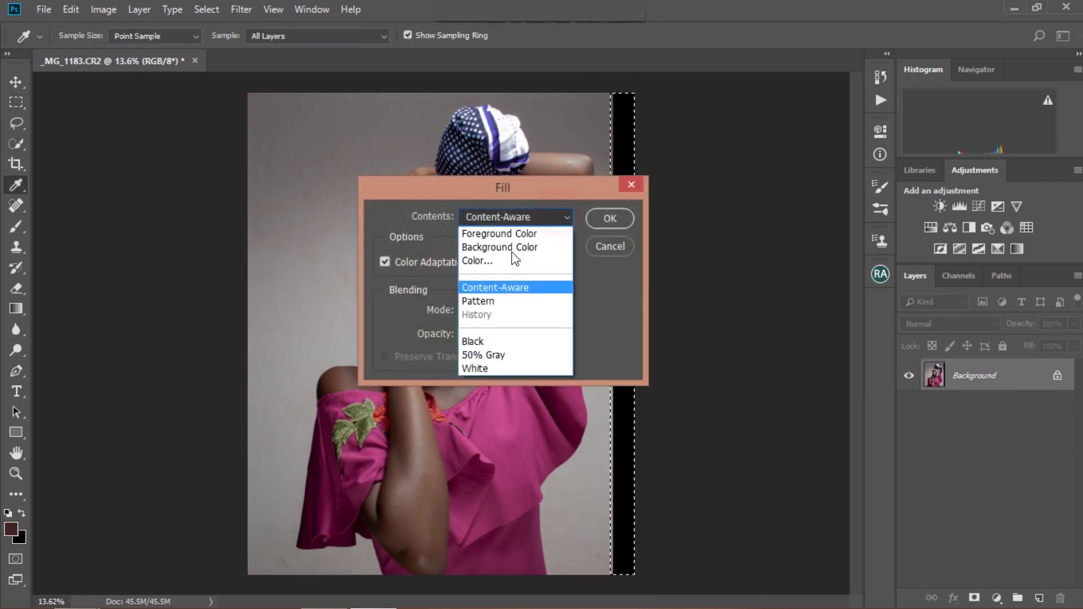
click(511, 287)
click(610, 218)
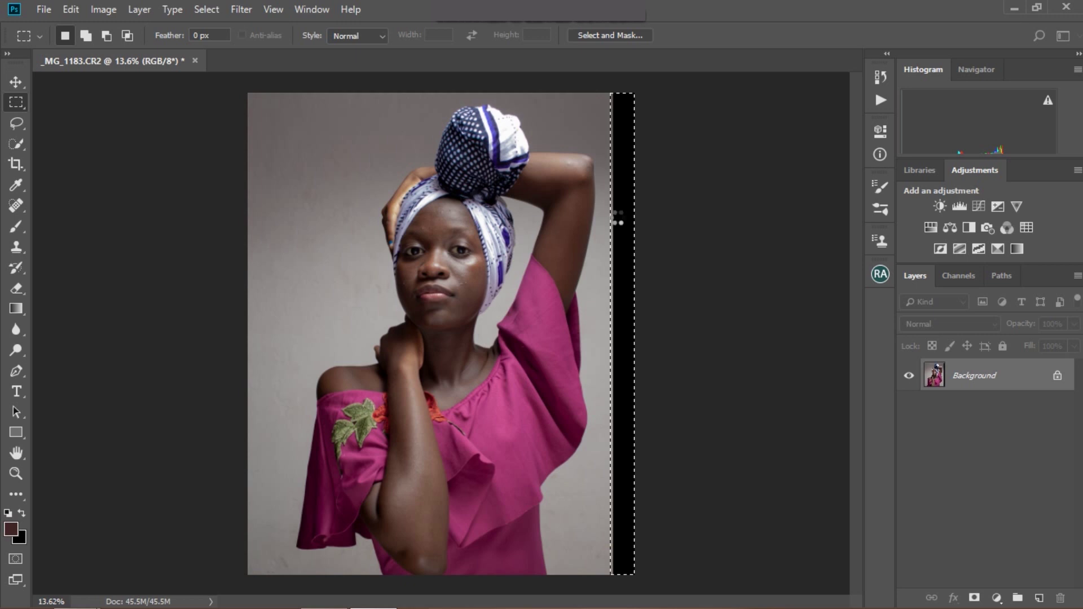
key(ctrl+d)
key(ctrl+plus)
key(ctrl+plus)
key(ctrl+plus)
key(ctrl+plus)
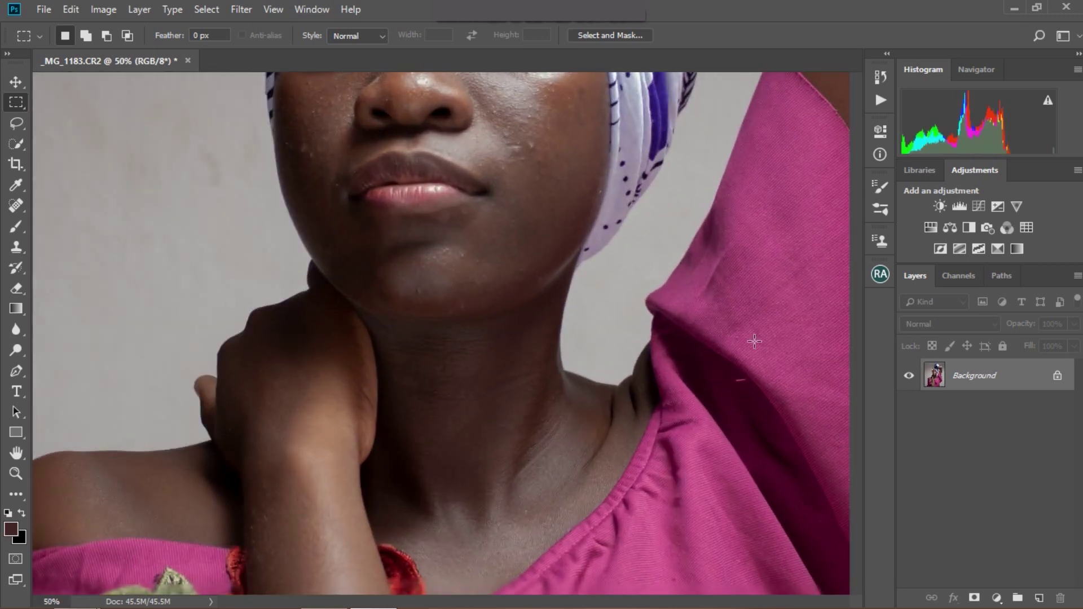
Duplicate the portrait onto Layer 1 and switch to the Spot Healing Brush, zoomed in
drag(852, 344, 852, 305)
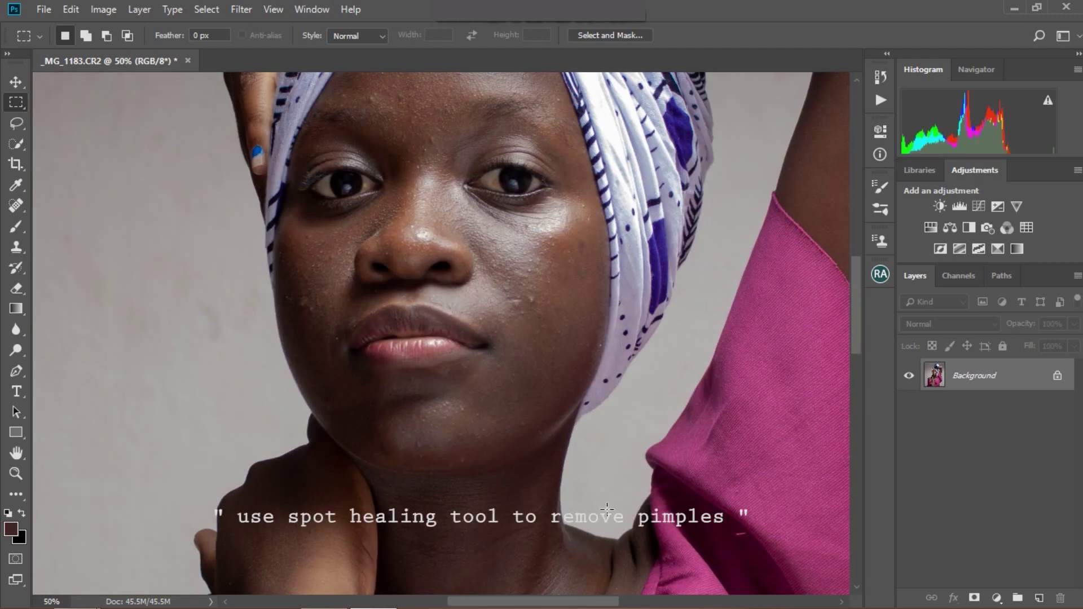
key(ctrl+j)
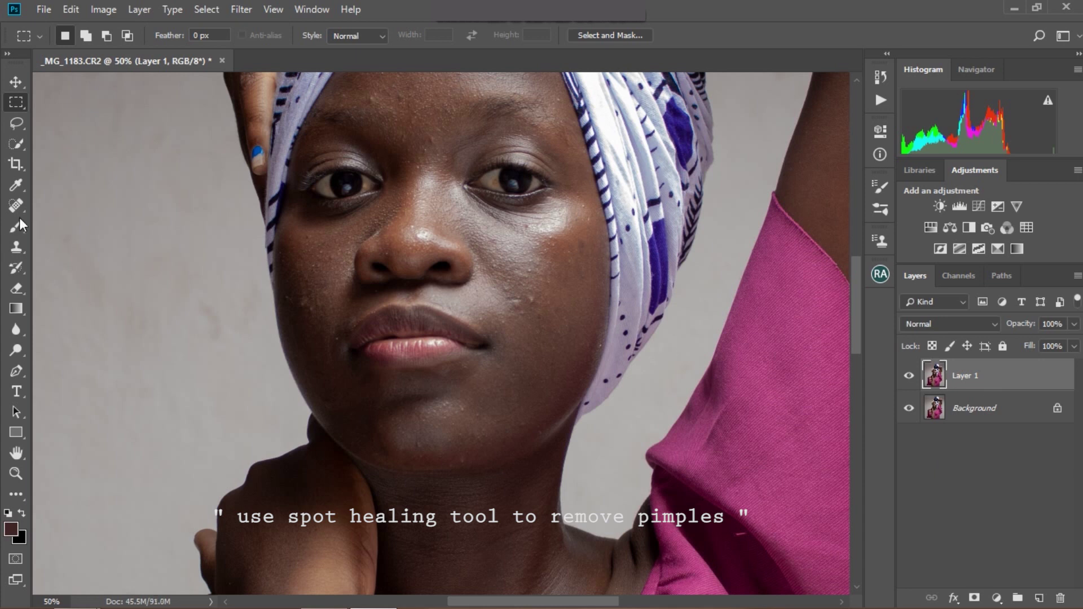
right_click(16, 206)
click(79, 186)
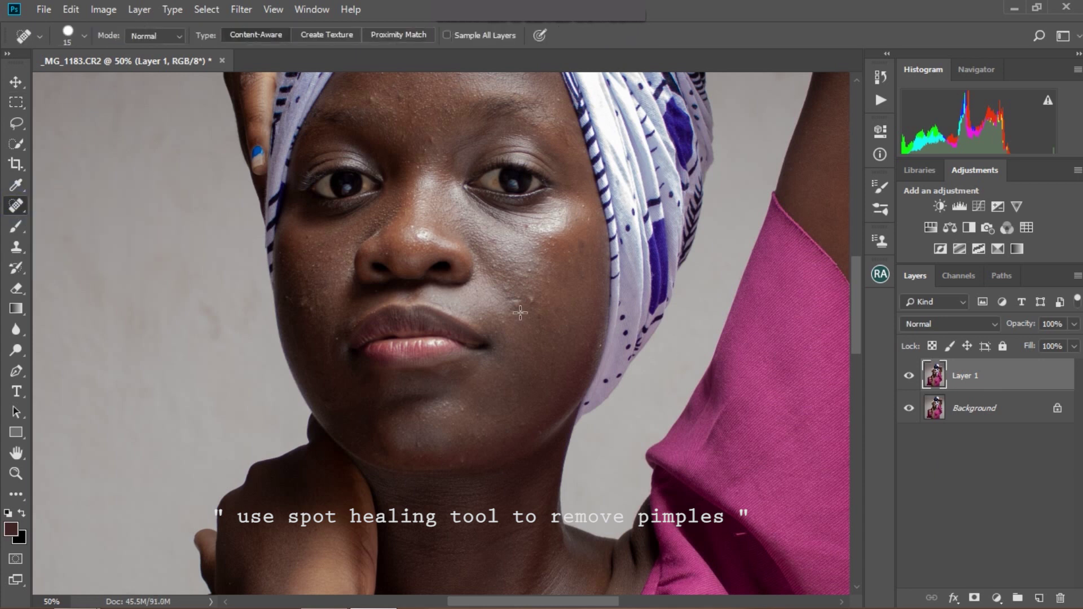
key(ctrl+plus)
key(ctrl+plus)
key(ctrl+plus)
Heal the blemishes on the right cheek and the spot at the lip corner
click(745, 191)
click(762, 249)
drag(813, 171, 813, 200)
click(692, 272)
click(612, 273)
click(576, 213)
click(653, 390)
Heal the spots on the left cheek
scroll(662, 513, left, 5)
drag(231, 209, 259, 161)
click(178, 193)
click(187, 220)
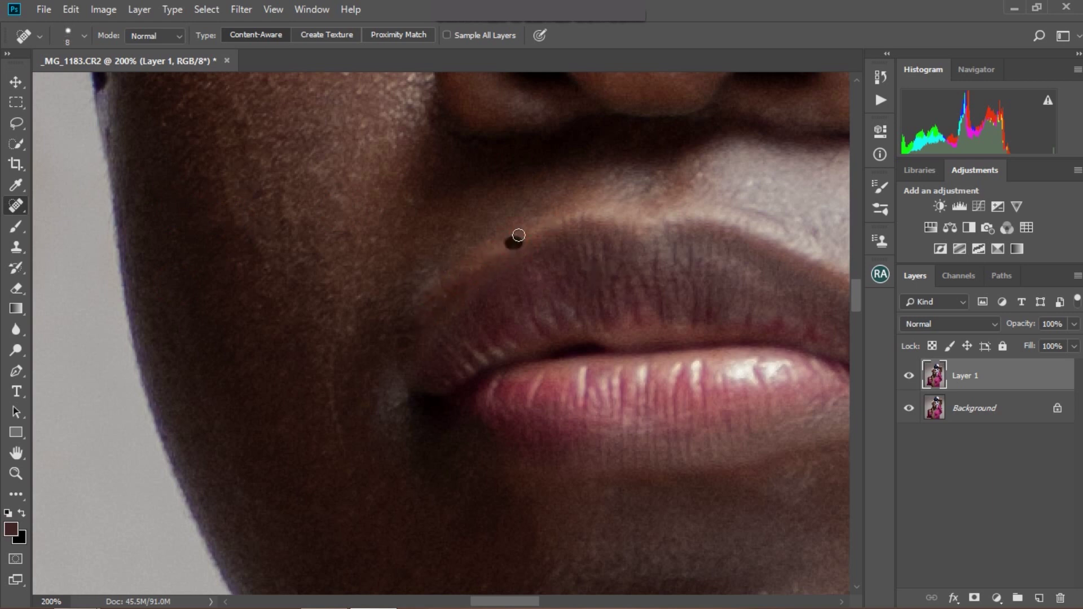
Heal the small light speck on the cheek
drag(858, 296, 857, 273)
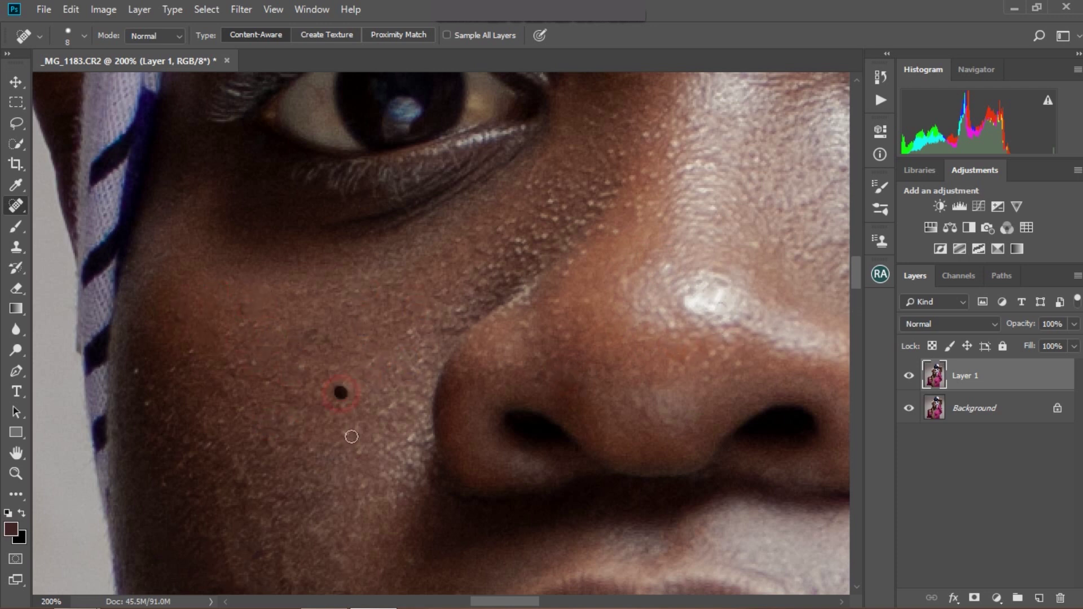
drag(135, 372, 148, 402)
scroll(772, 242, up, 4)
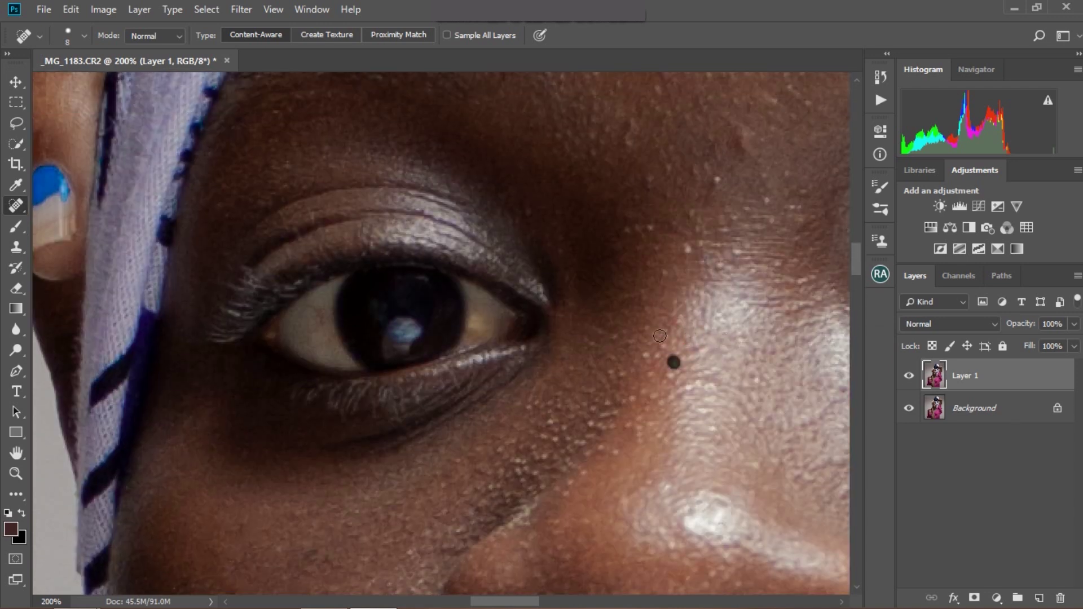
scroll(712, 266, down, 10)
scroll(333, 407, up, 2)
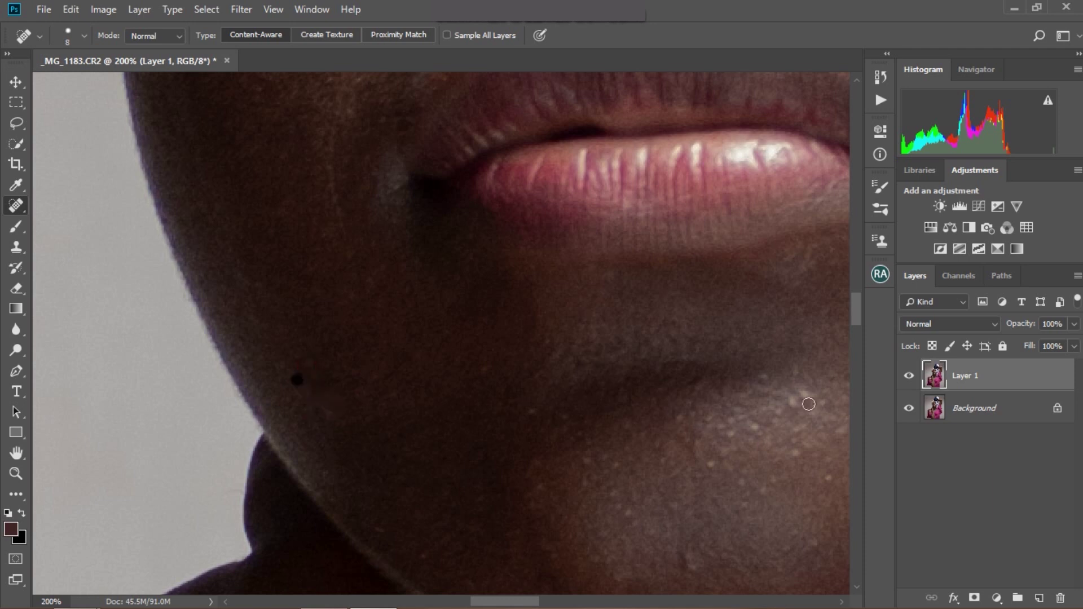
drag(308, 366, 409, 412)
scroll(691, 449, down, 3)
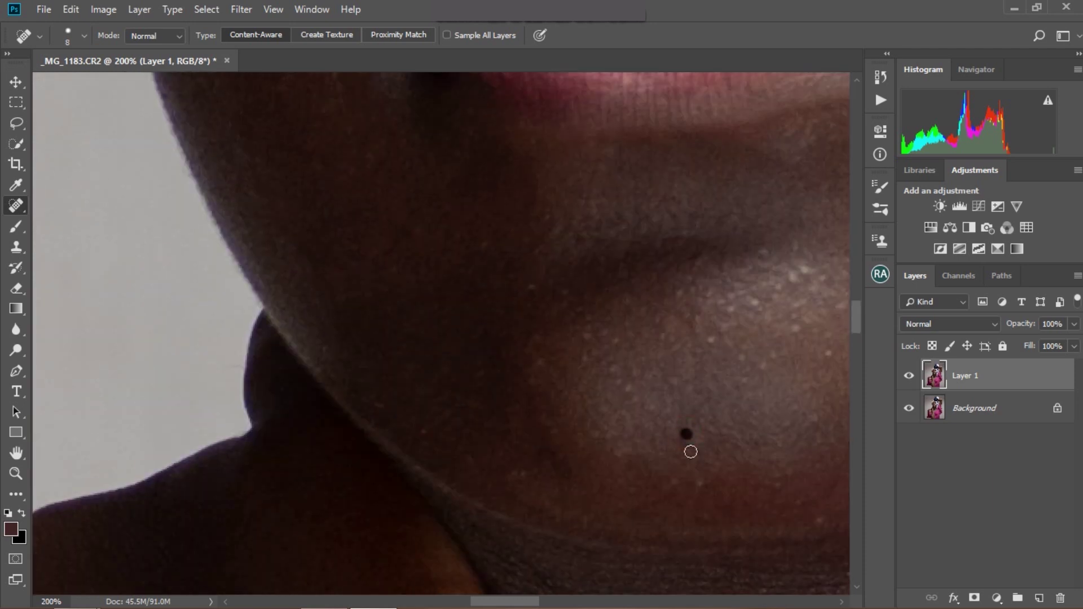
Heal the chin and cheek spots and the spot near the mole with brush size 15
click(690, 429)
key(bracketleft)
click(799, 273)
click(818, 416)
click(486, 246)
key(ctrl+minus)
click(653, 420)
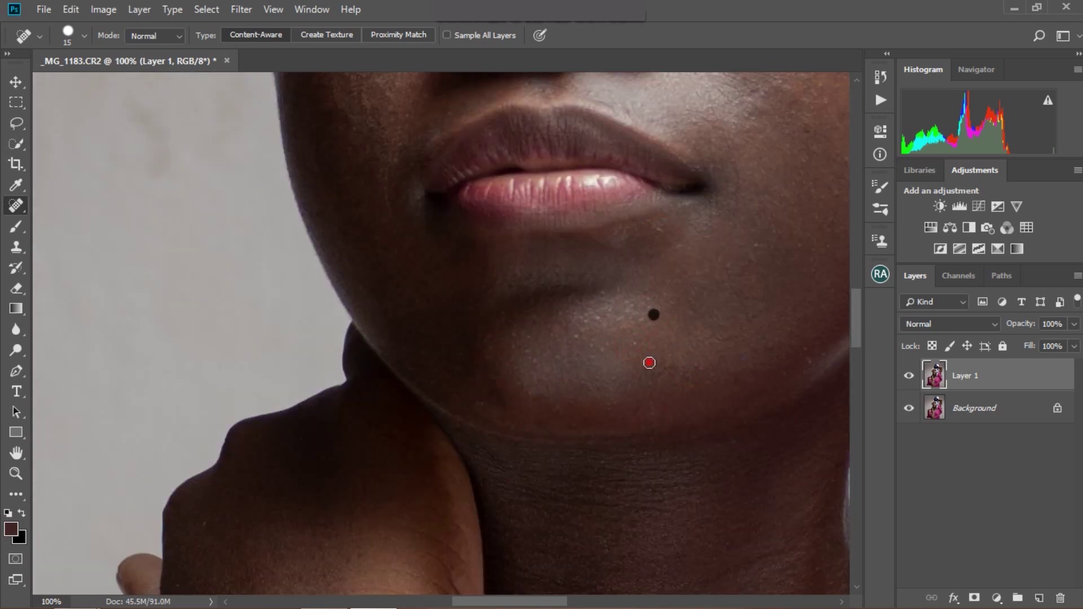
Zoom in and heal a first set of forehead blemishes
drag(856, 328, 855, 258)
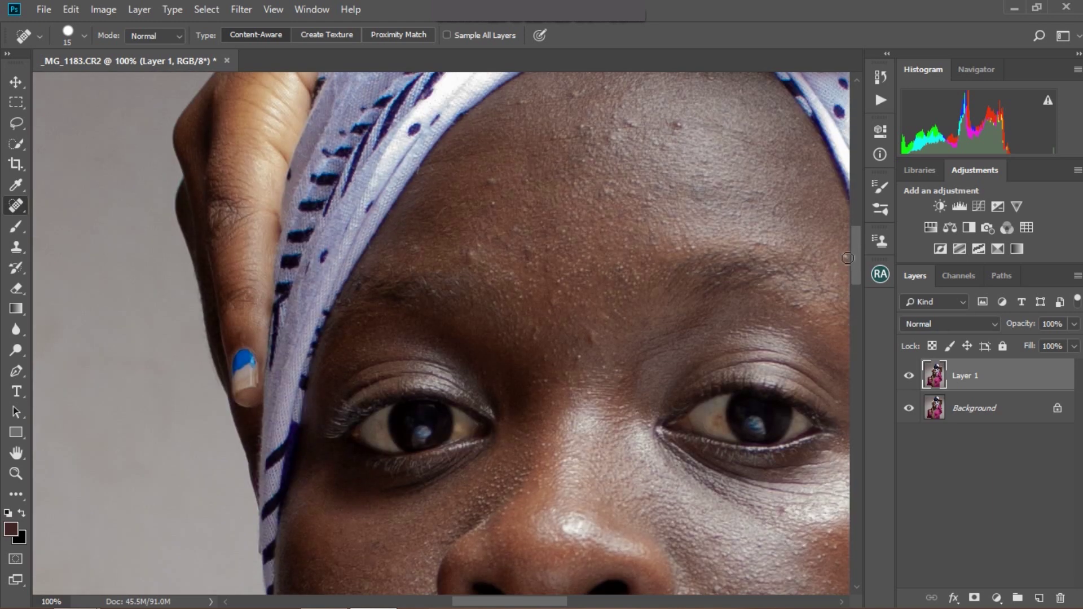
key(ctrl+plus)
click(519, 155)
click(614, 191)
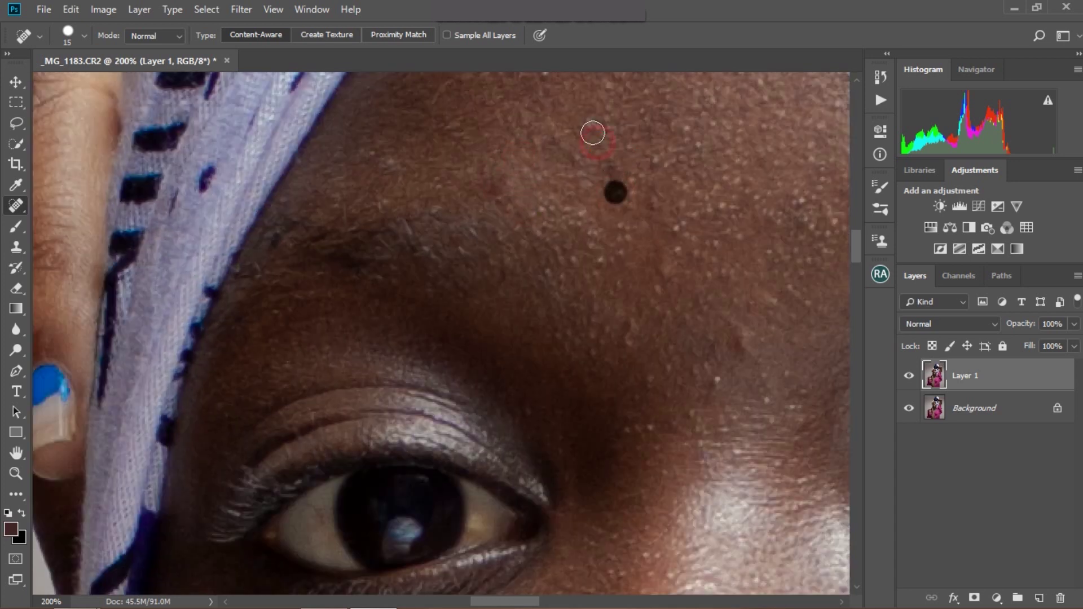
click(597, 140)
click(508, 177)
click(384, 164)
click(629, 331)
click(724, 383)
click(674, 223)
click(671, 276)
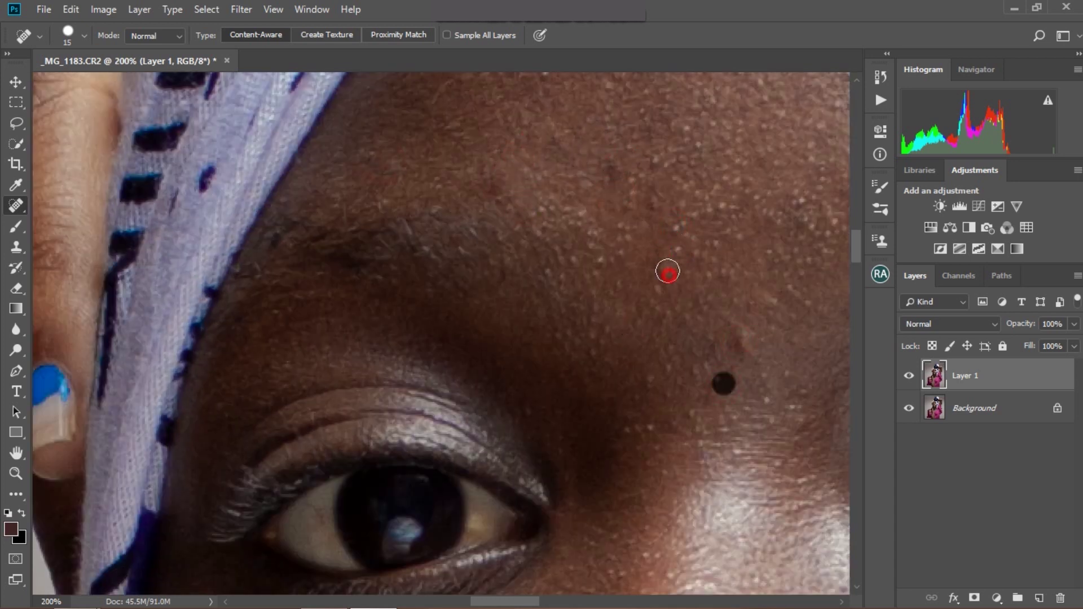
Heal more forehead blemishes and a spot beside the eye corner
click(718, 380)
click(693, 409)
click(652, 419)
click(655, 161)
click(632, 207)
click(607, 158)
click(563, 147)
click(581, 177)
Heal the cluster of spots on the upper forehead
scroll(798, 314, up, 3)
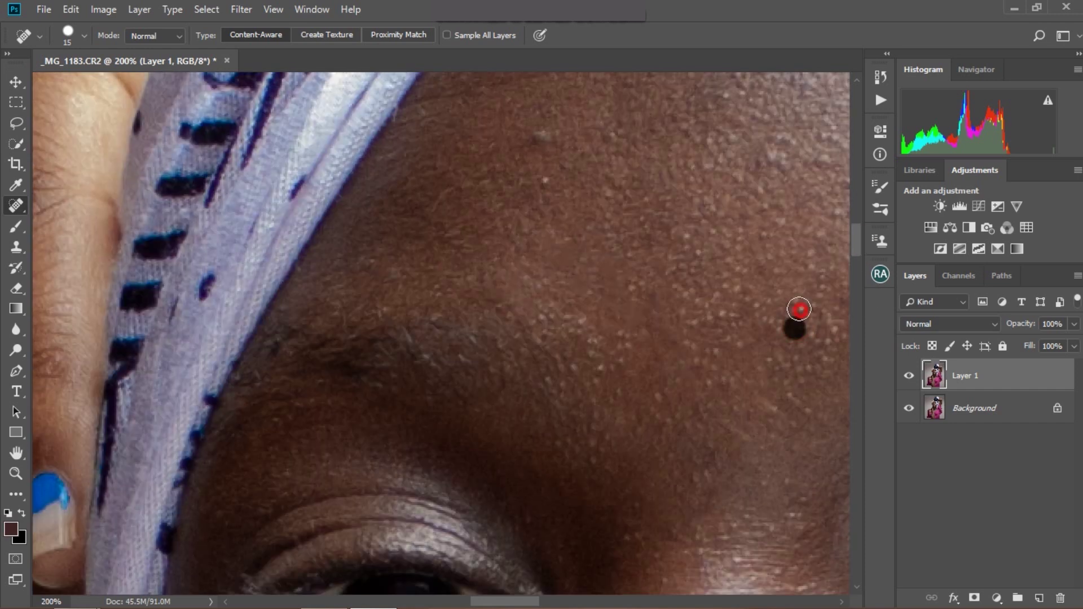
scroll(777, 284, up, 3)
click(778, 284)
click(825, 276)
click(754, 293)
click(566, 298)
click(722, 159)
click(671, 187)
click(603, 115)
click(741, 198)
click(713, 230)
click(777, 187)
click(781, 142)
click(741, 169)
click(785, 173)
click(802, 211)
click(744, 214)
click(729, 181)
drag(533, 602, 572, 602)
Heal the remaining blemishes across the left side of the forehead
click(632, 327)
click(483, 280)
click(426, 281)
click(381, 307)
click(469, 401)
click(418, 387)
click(398, 339)
click(432, 341)
click(258, 258)
click(205, 257)
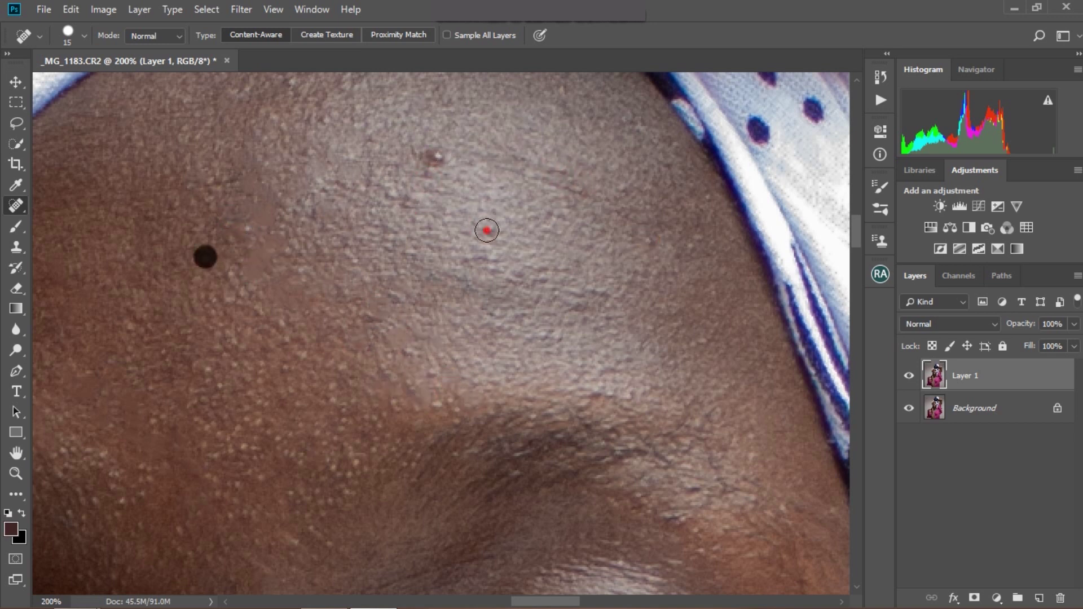
Heal the spots on the forehead along the headwrap edge
click(237, 220)
click(439, 157)
click(427, 181)
click(409, 204)
click(483, 229)
click(525, 157)
click(567, 179)
click(615, 181)
click(646, 237)
click(488, 231)
click(597, 290)
click(705, 204)
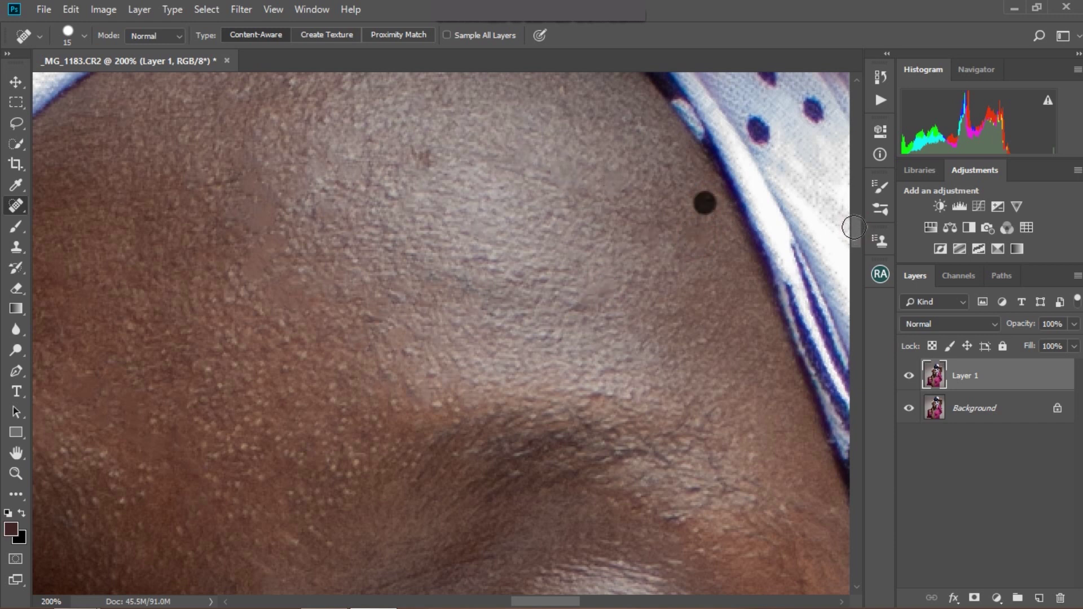
Zoom out to 100%, show the healed layer and review the whole portrait
scroll(587, 307, up, 5)
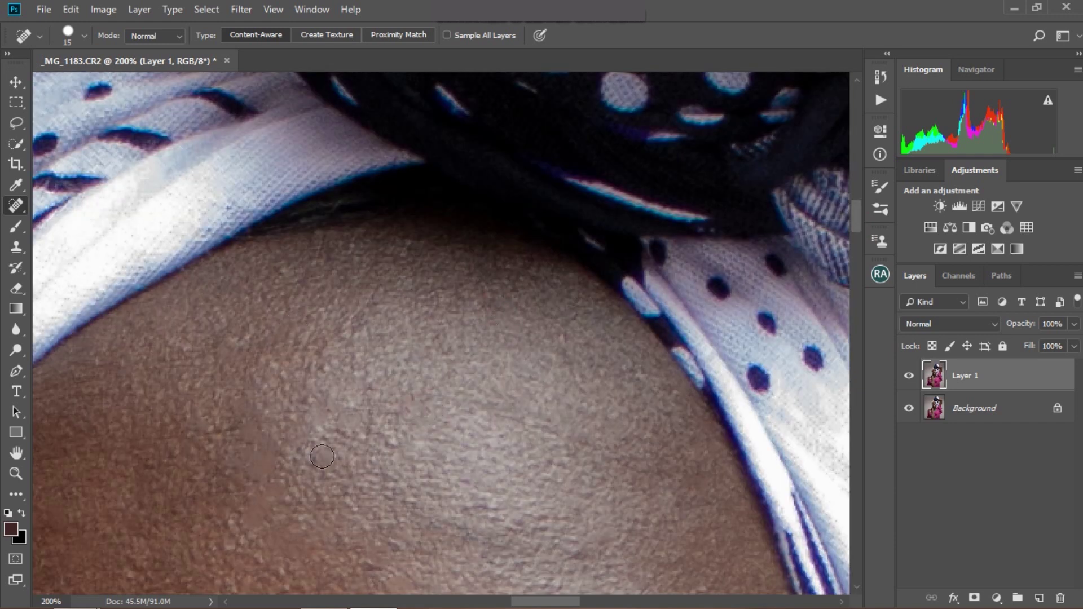
key(ctrl+minus)
click(909, 375)
scroll(588, 351, down, 5)
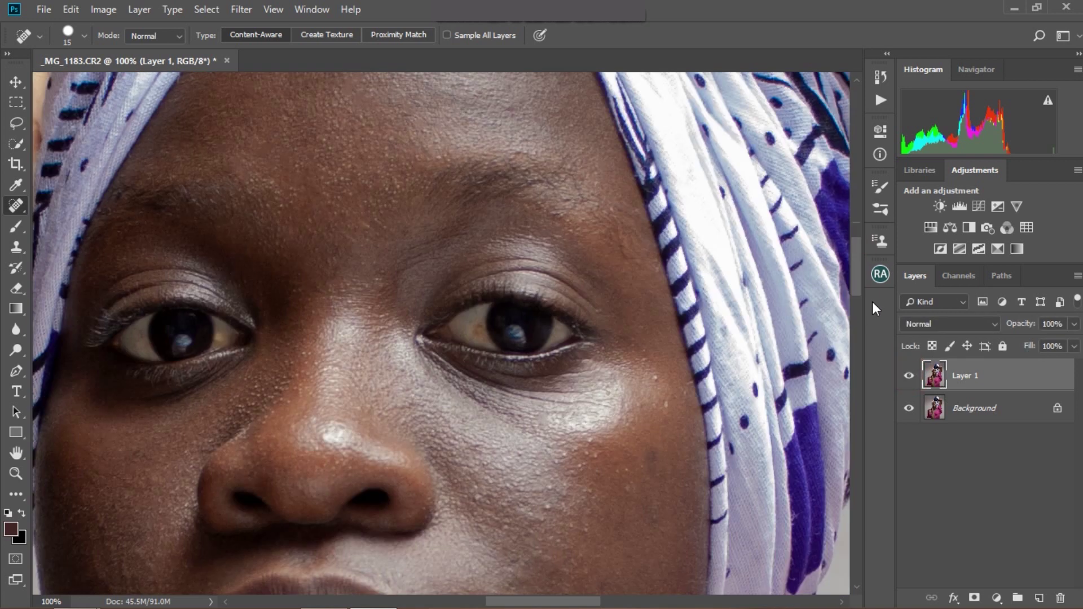
scroll(588, 351, down, 3)
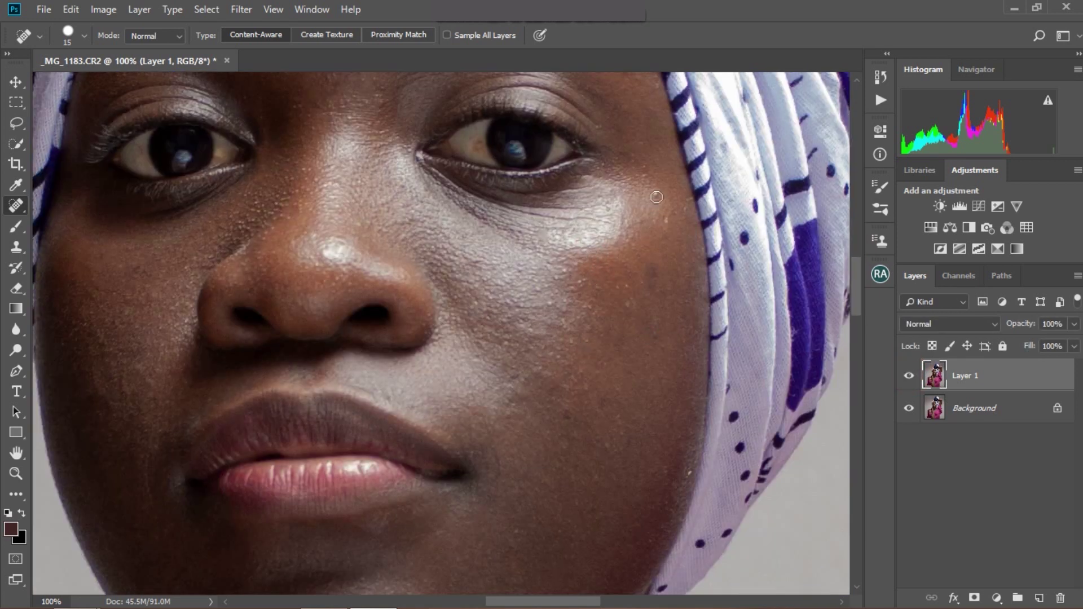
scroll(652, 193, up, 2)
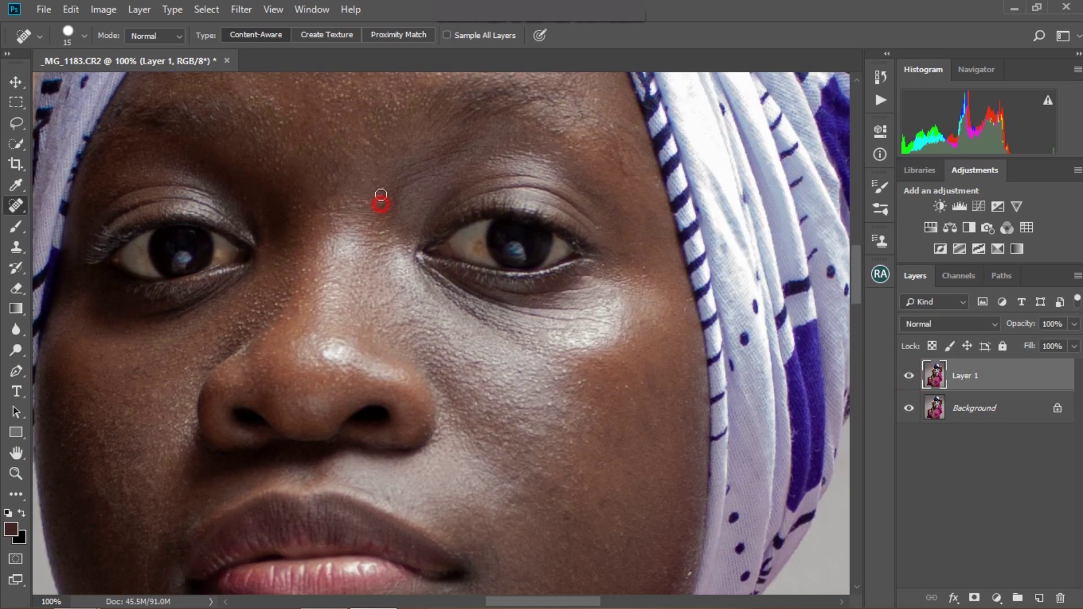
scroll(685, 347, down, 4)
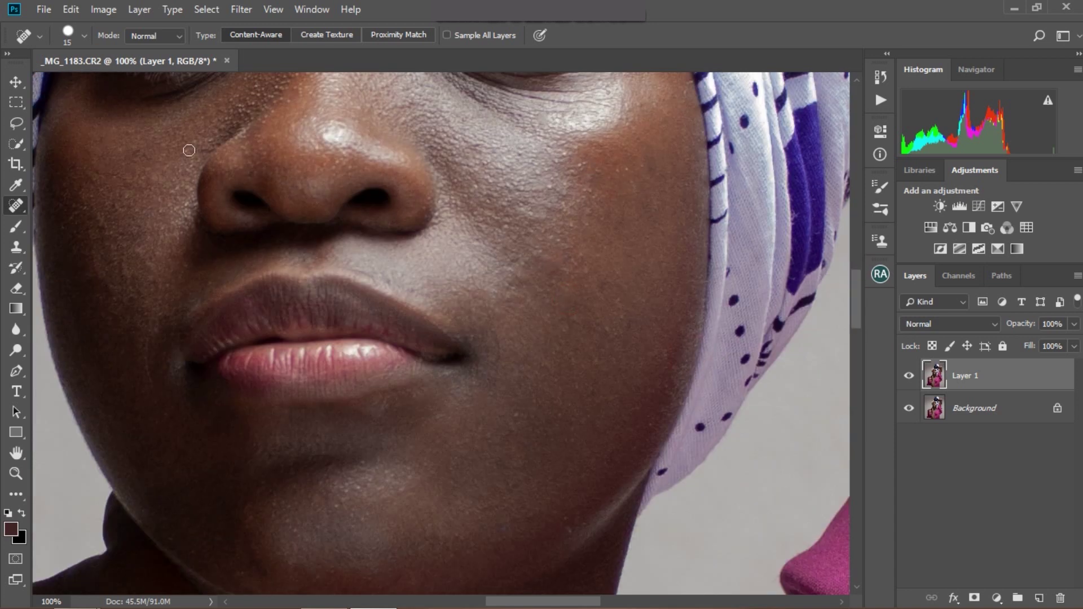
scroll(773, 329, down, 1)
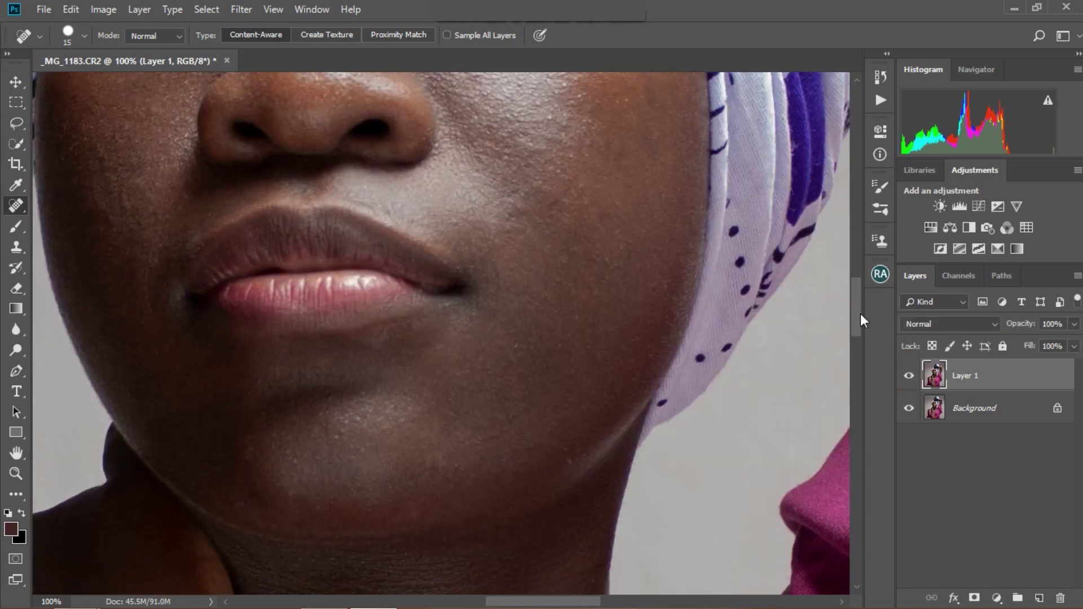
scroll(558, 220, down, 5)
key(ctrl+0)
Flatten to one Background and run RA Beauty Retouch's Magical Skin Tone action
right_click(1023, 405)
click(991, 543)
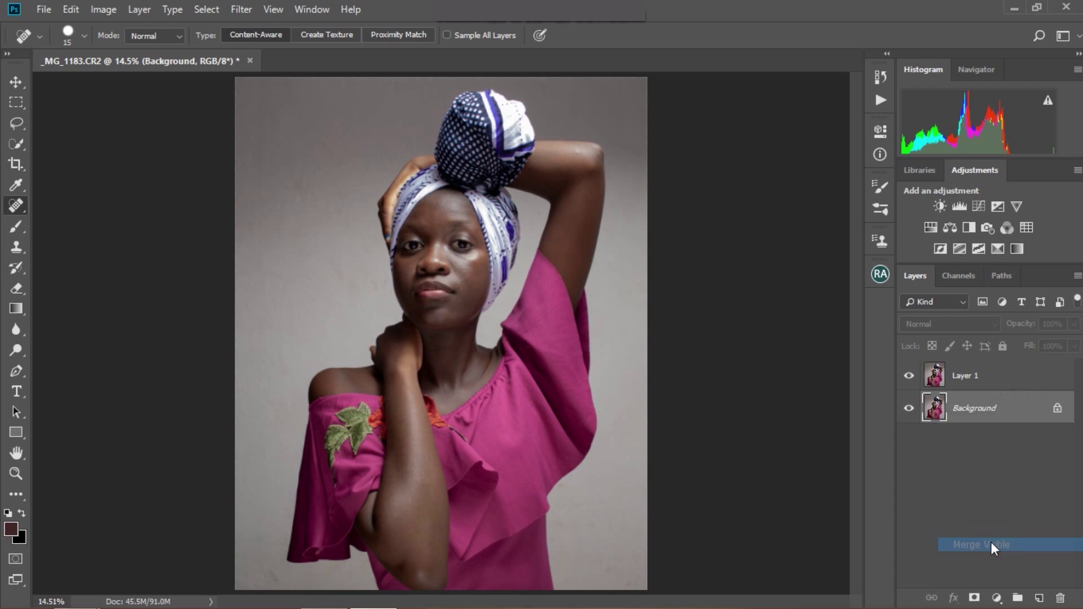
click(883, 277)
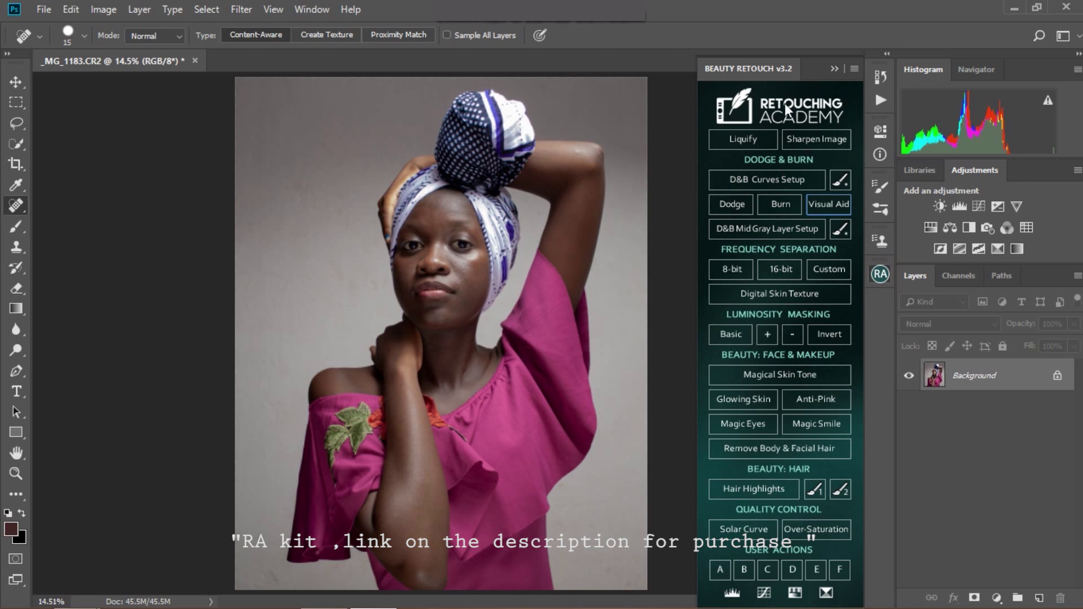
click(771, 377)
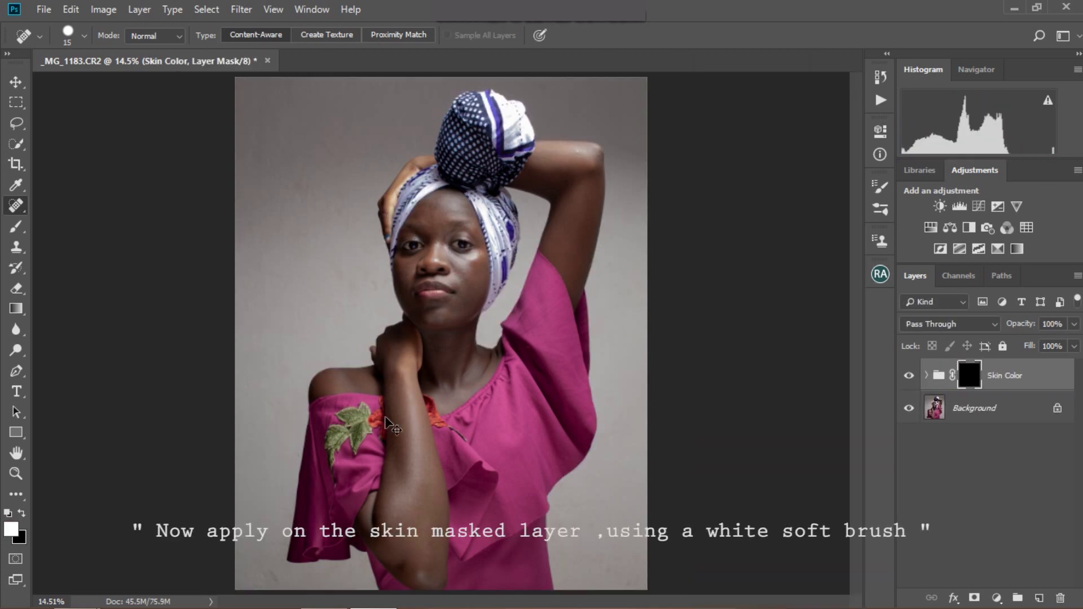
Paint the Skin Color mask over the forehead with a smaller white brush
scroll(386, 419, up, 2)
scroll(385, 418, up, 2)
scroll(386, 418, up, 2)
scroll(386, 417, up, 1)
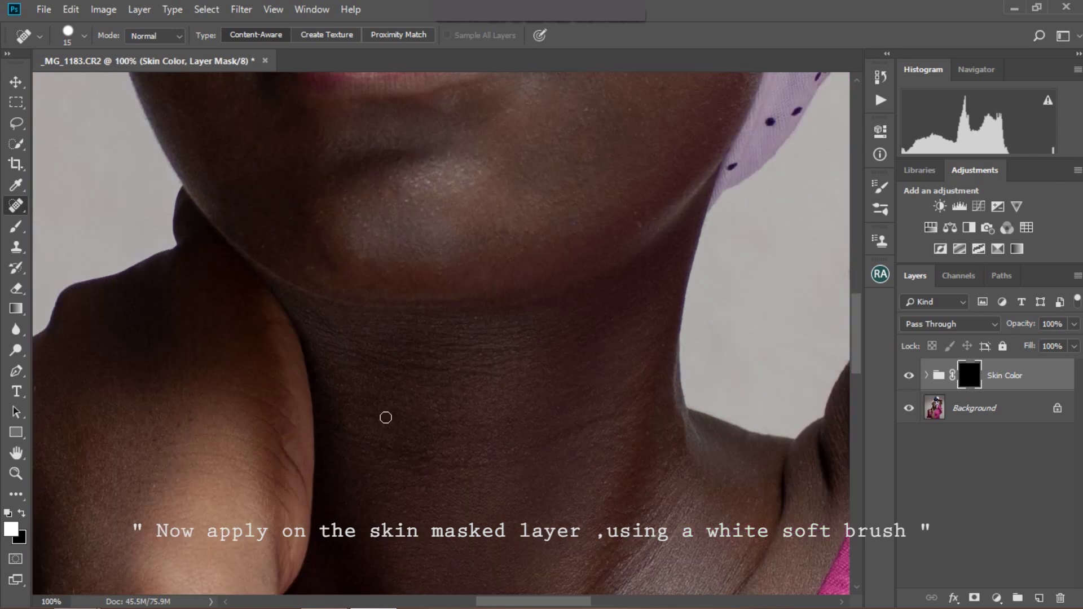
drag(855, 334, 820, 251)
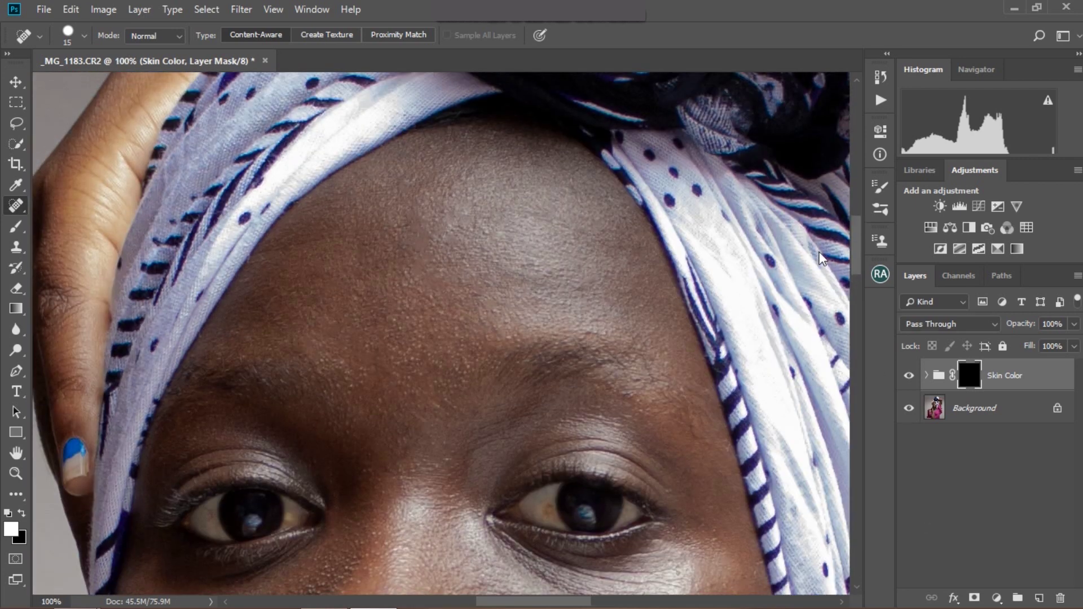
scroll(819, 251, down, 2)
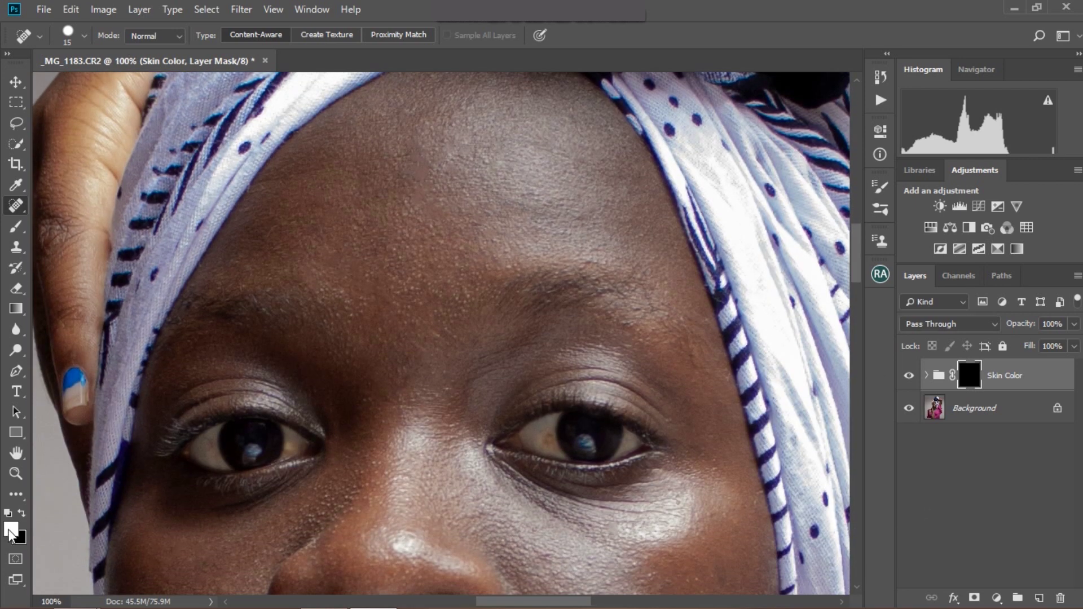
key(b)
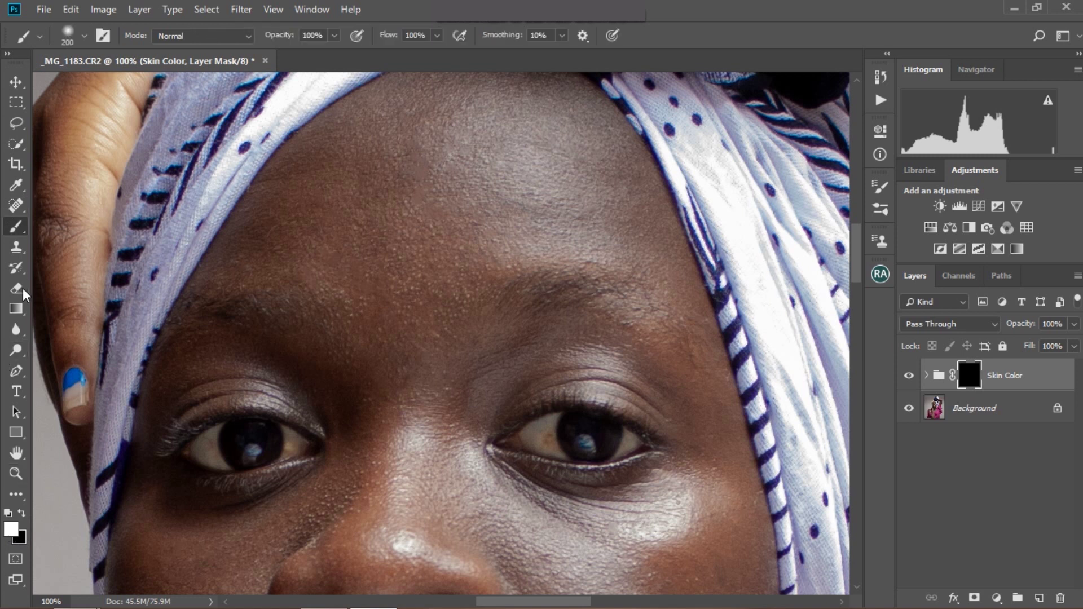
key(bracketleft)
key(bracketleft)
key(bracketleft)
key(bracketleft)
mouse_move(434, 195)
mouse_down()
mouse_move(399, 188)
mouse_move(388, 249)
mouse_move(290, 223)
mouse_up()
Extend the Skin Color mask over the right cheek and check the mask's coverage
scroll(750, 393, down, 4)
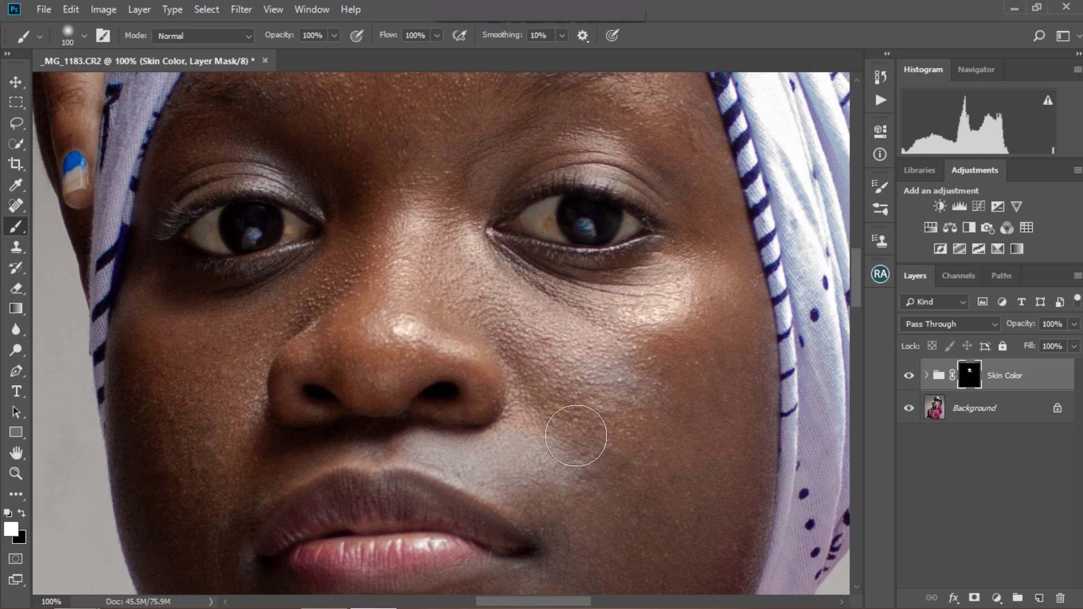
mouse_move(694, 543)
mouse_down()
mouse_move(726, 314)
mouse_move(736, 386)
mouse_up()
key(ctrl+minus)
key(ctrl+minus)
key(ctrl+minus)
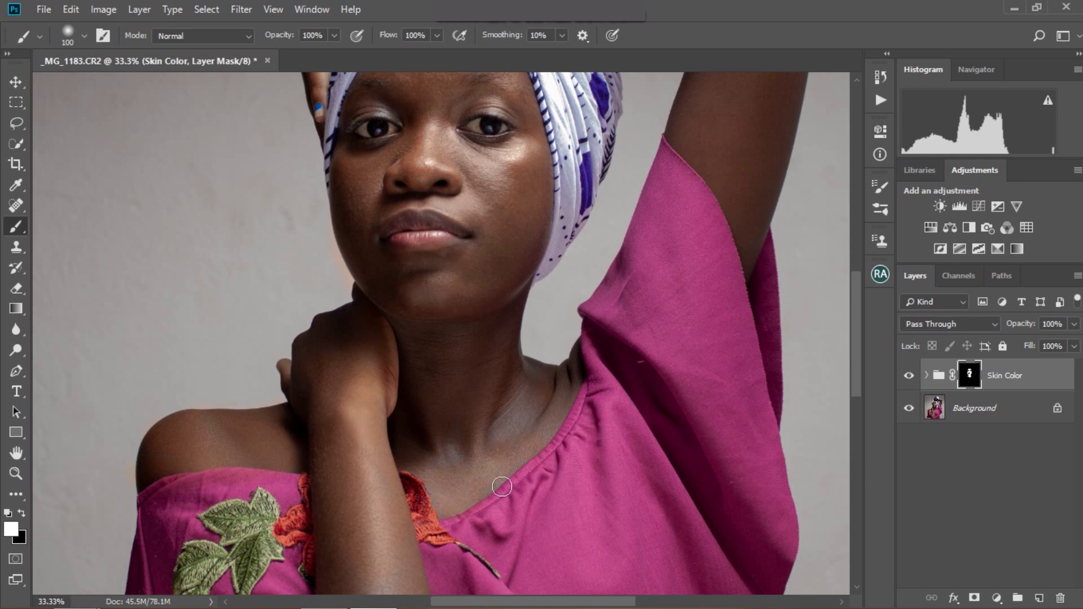
key(backslash)
key(backslash)
key(backslash)
key(backslash)
key(ctrl+0)
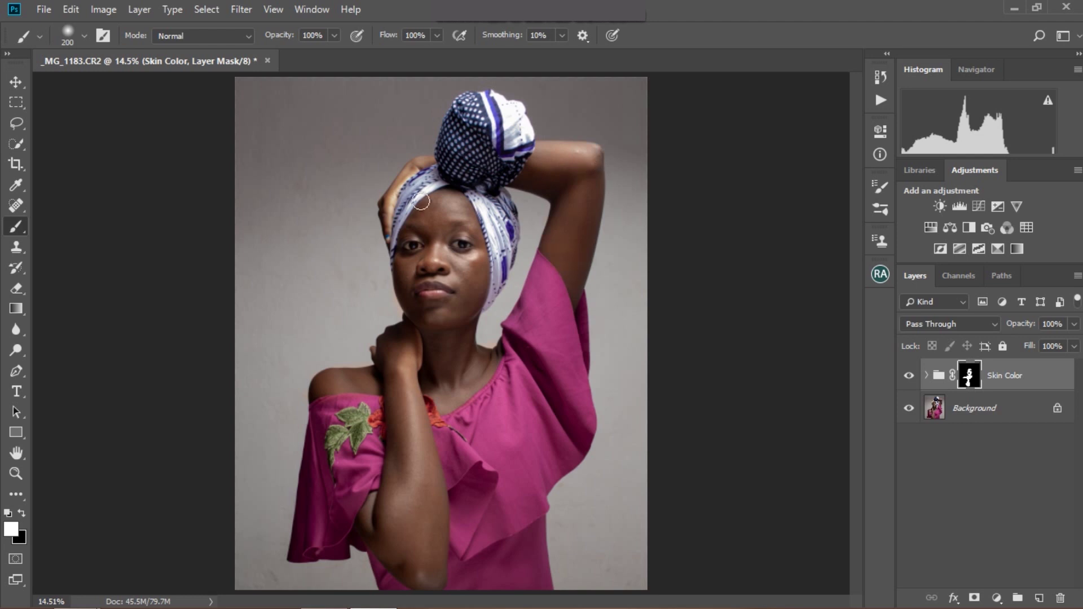
Zoom in on the chin and neck with a finer brush, then select the Background layer
key(ctrl+plus)
key(ctrl+plus)
key(ctrl+plus)
key(bracketleft)
key(bracketleft)
key(bracketleft)
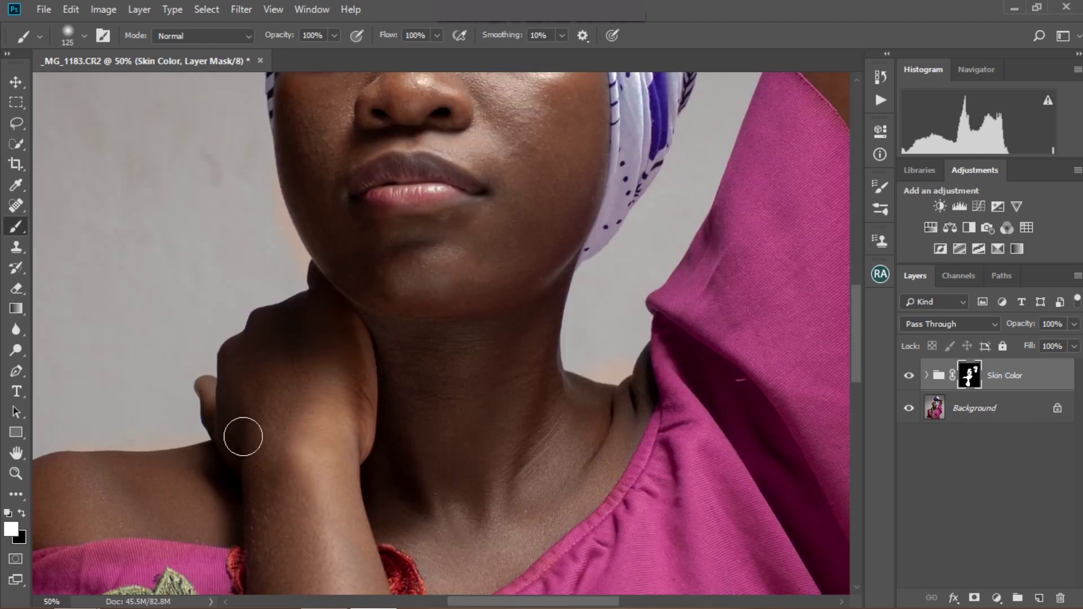
scroll(446, 240, up, 5)
key(ctrl+0)
click(1006, 409)
click(987, 368)
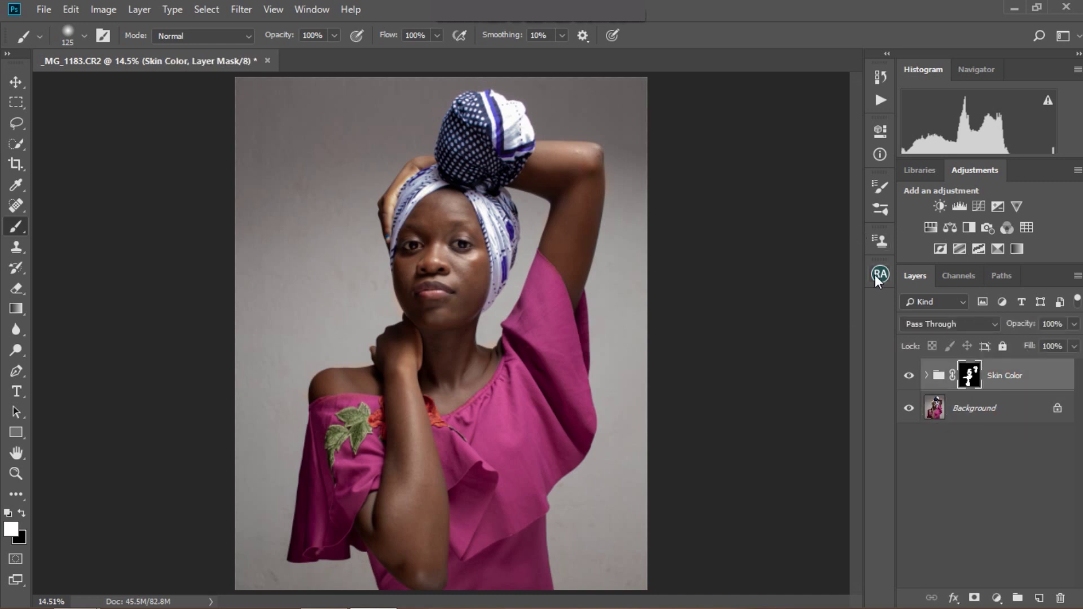
Run 16-bit Frequency Separation from the Beauty Retouch panel with a 6.4-pixel Gaussian blur
click(881, 274)
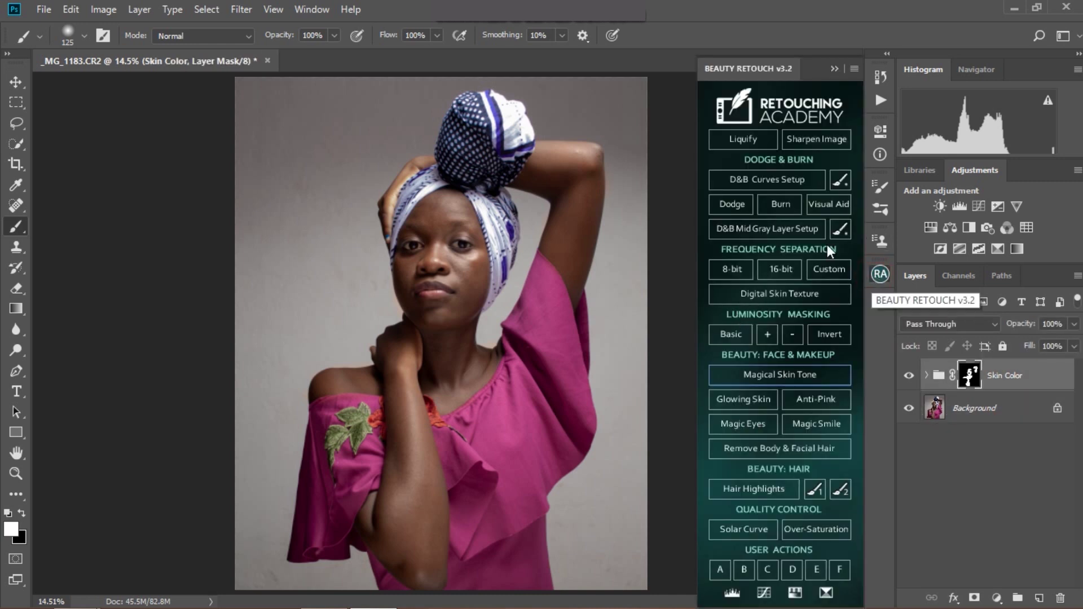
click(790, 272)
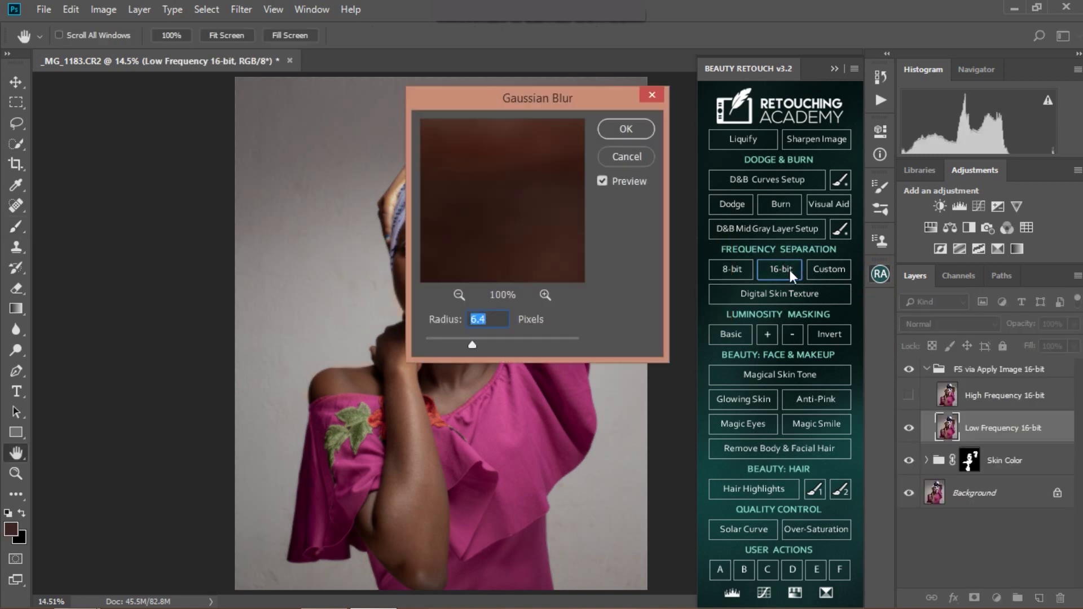
click(645, 130)
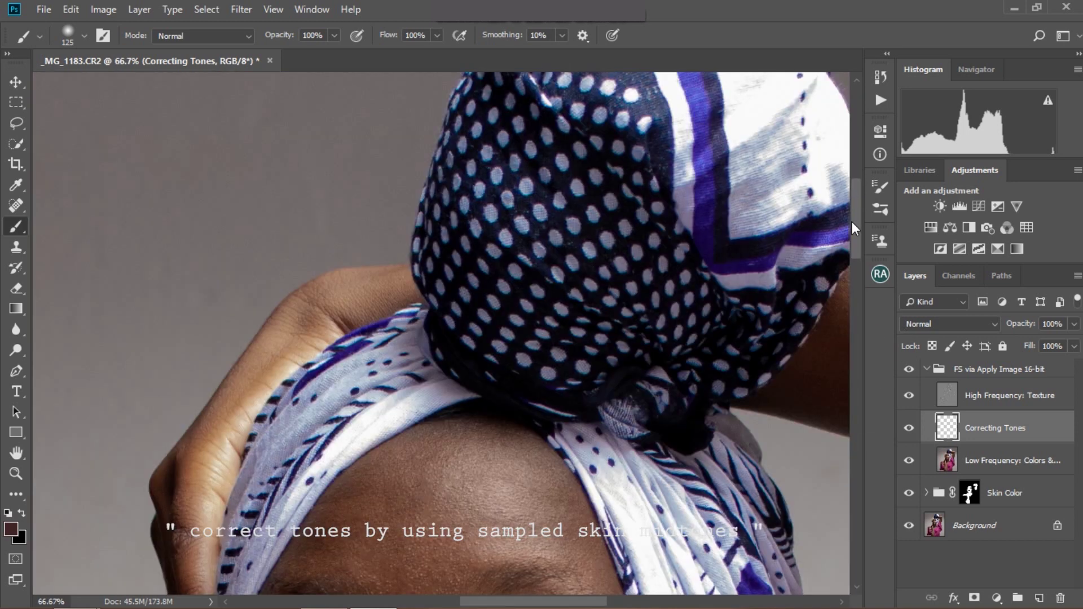
Set the brush to size 80 and sample a skin midtone from the cheek
drag(853, 223, 856, 275)
key(bracketleft)
key(bracketleft)
key(bracketleft)
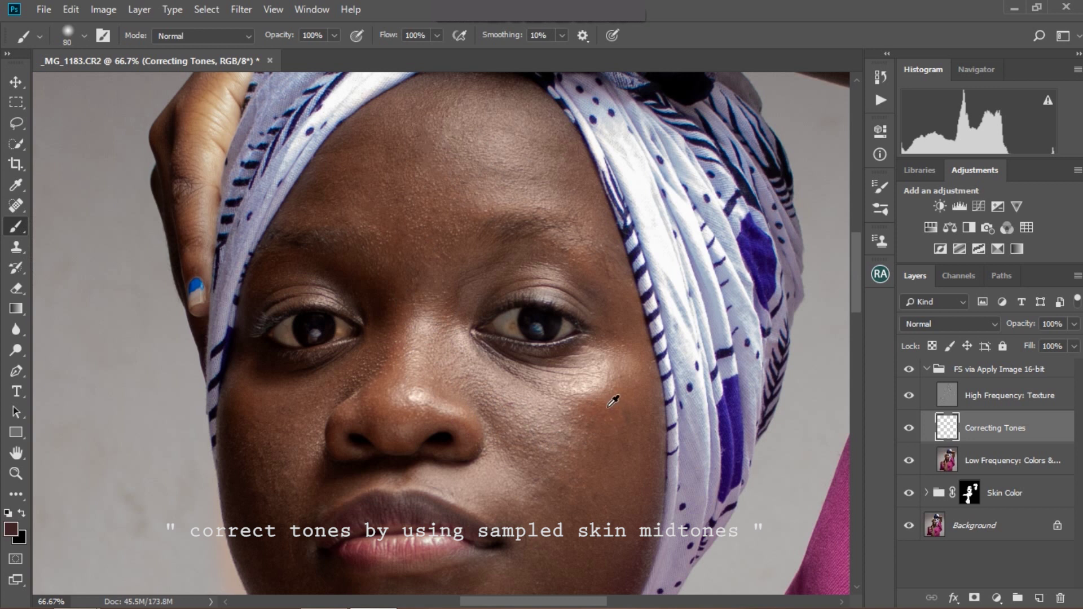
alt+click(629, 383)
alt+click(397, 370)
alt+click(259, 437)
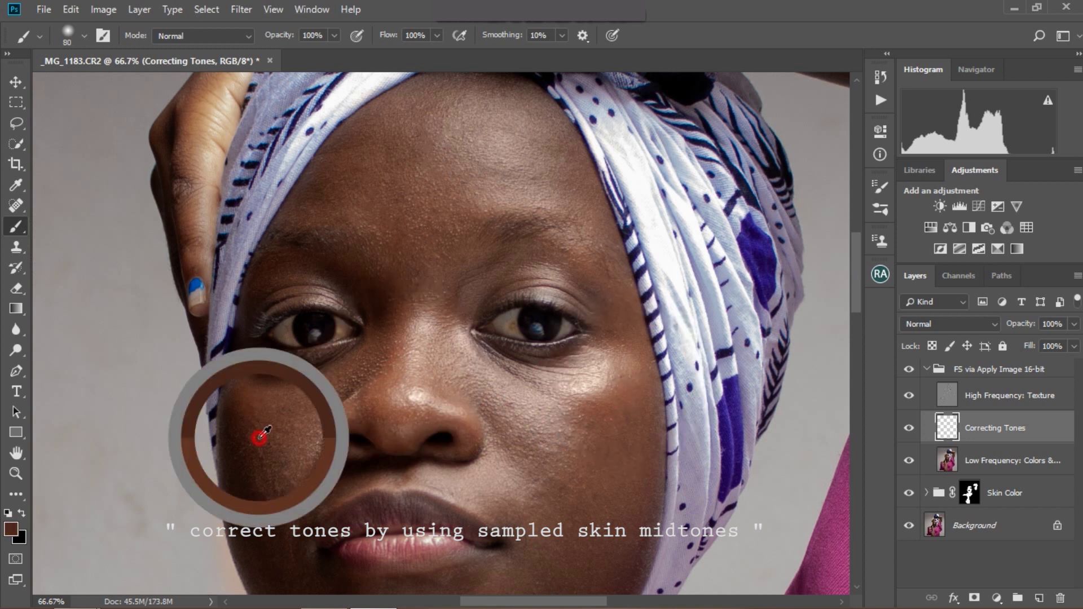
alt+click(629, 358)
alt+click(634, 366)
text(16)
Paint the sampled tone down the right cheek at 16% opacity and 23% flow
key(Return)
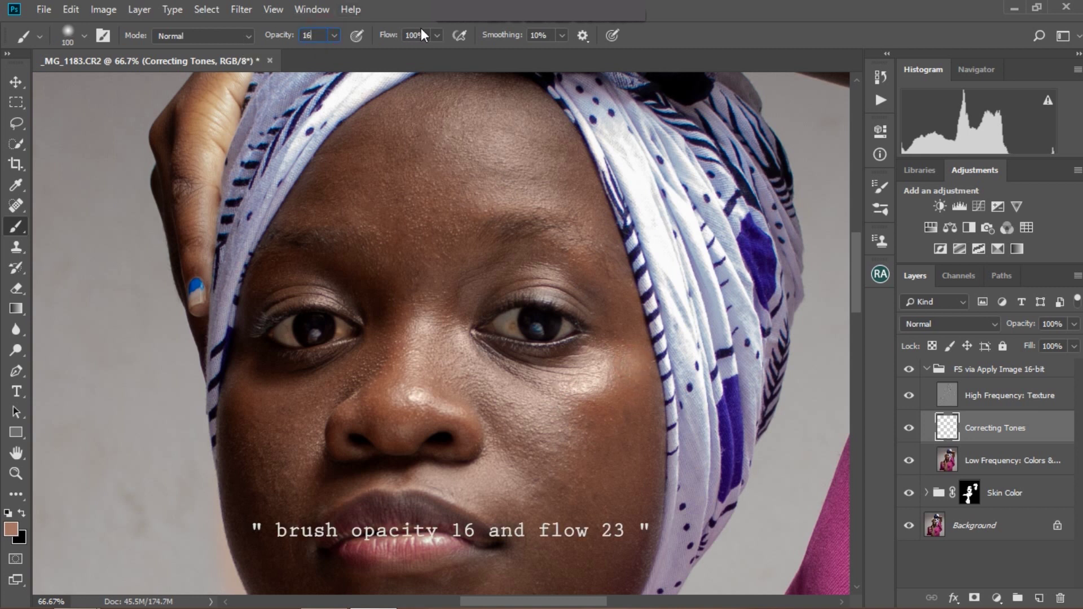
text(23)
key(Return)
click(527, 448)
drag(584, 408, 599, 457)
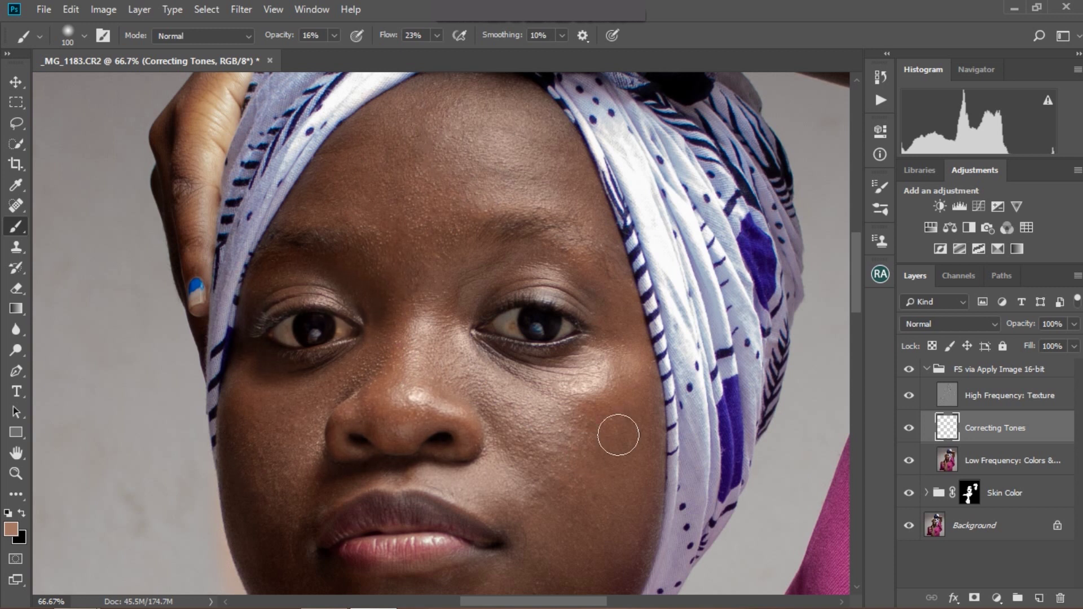
scroll(502, 430, down, 5)
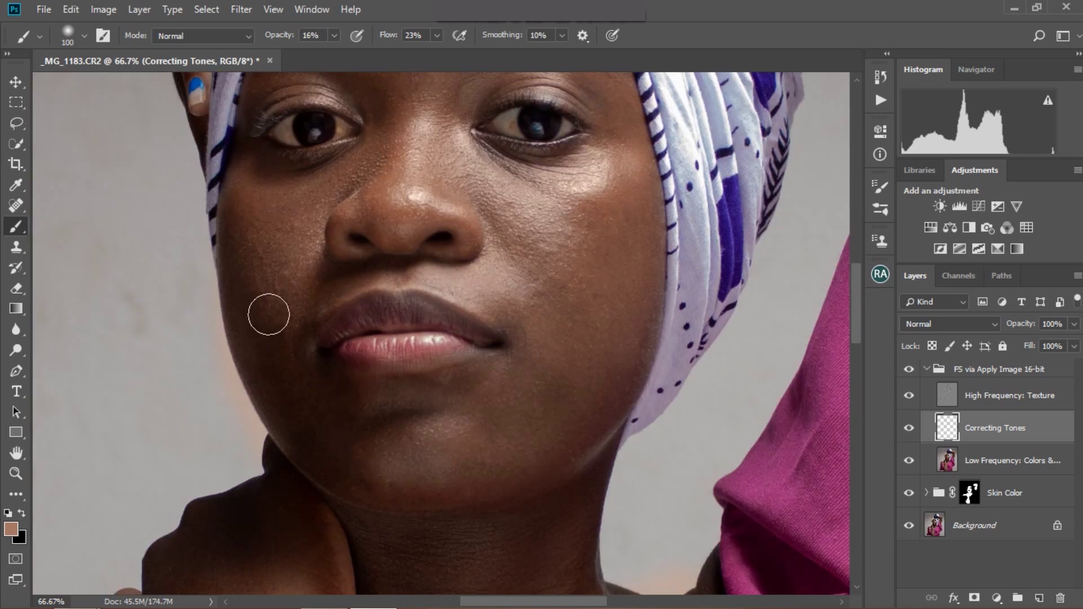
scroll(460, 264, down, 8)
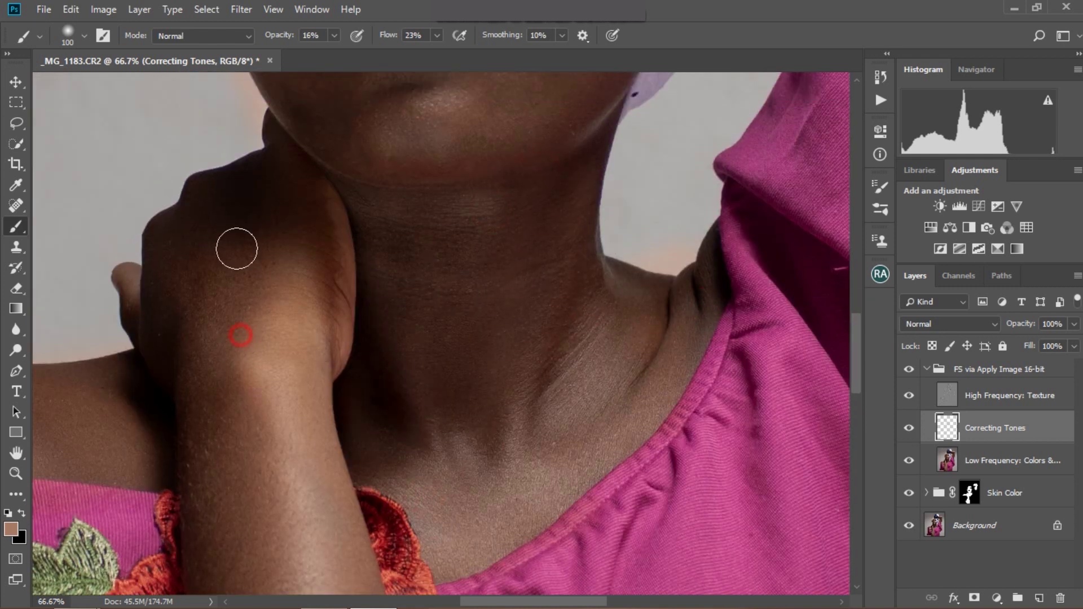
scroll(491, 581, left, 8)
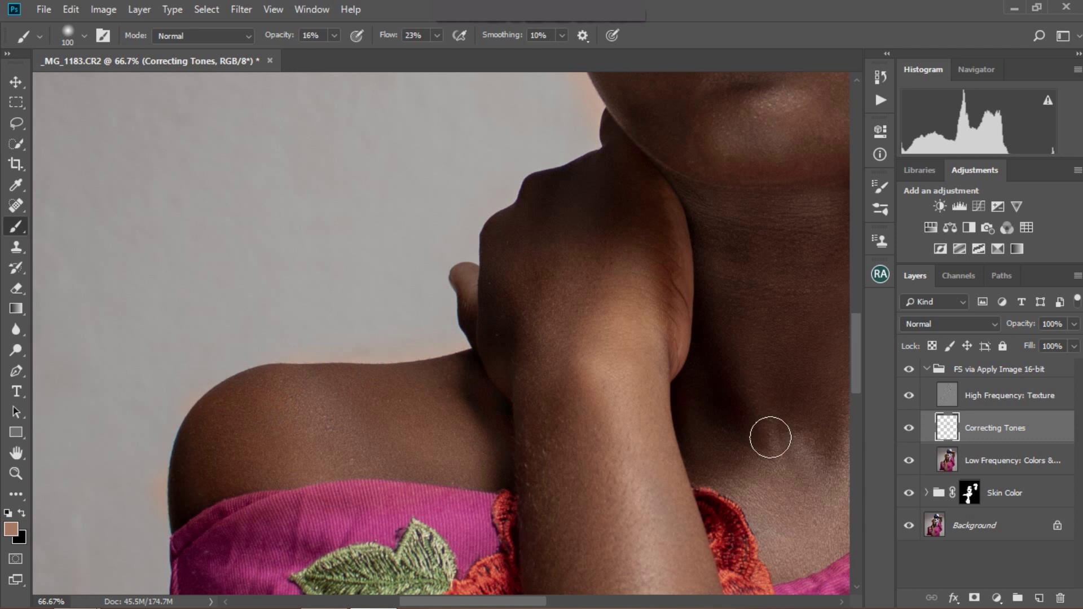
scroll(769, 435, down, 5)
key(ctrl+minus)
key(ctrl+minus)
key(ctrl+minus)
Lower Correcting Tones to 48% opacity and zoom in on the face with a 100-px brush
key(bracketright)
key(bracketright)
key(bracketright)
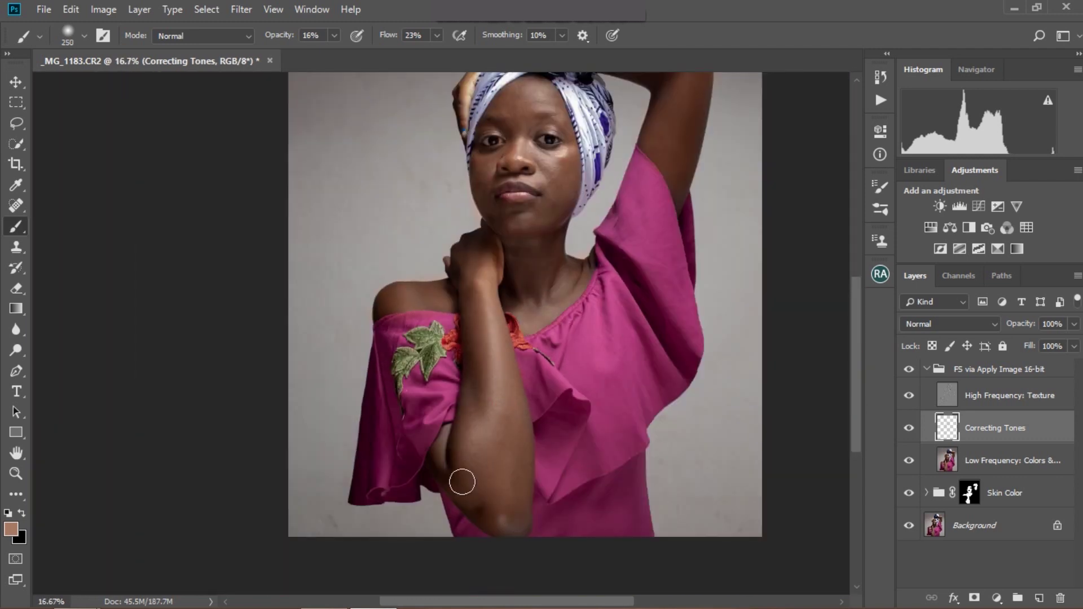
click(909, 428)
click(909, 427)
click(1074, 346)
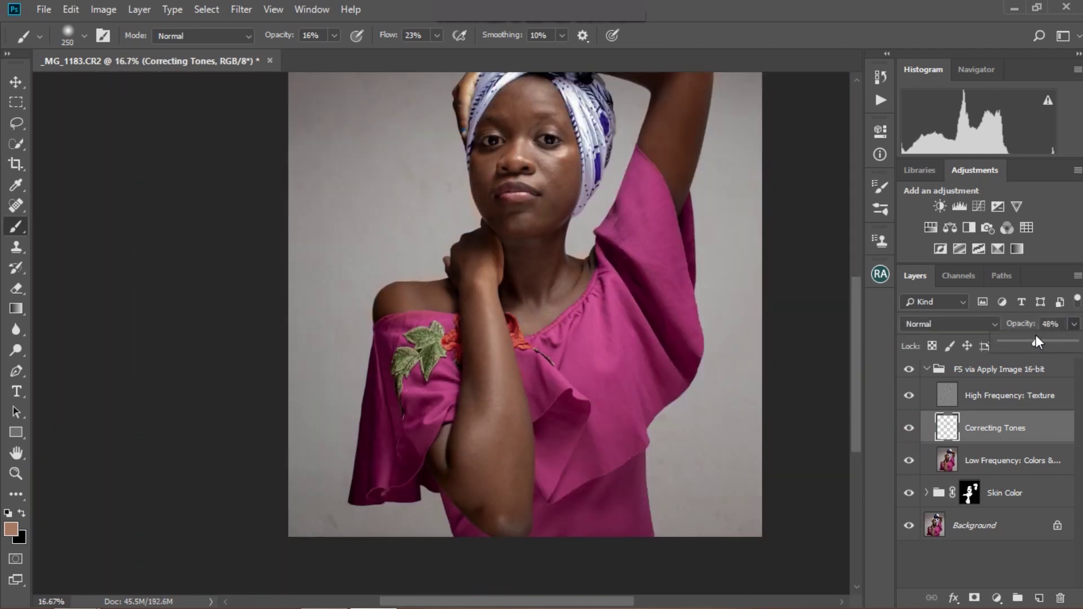
key(ctrl+plus)
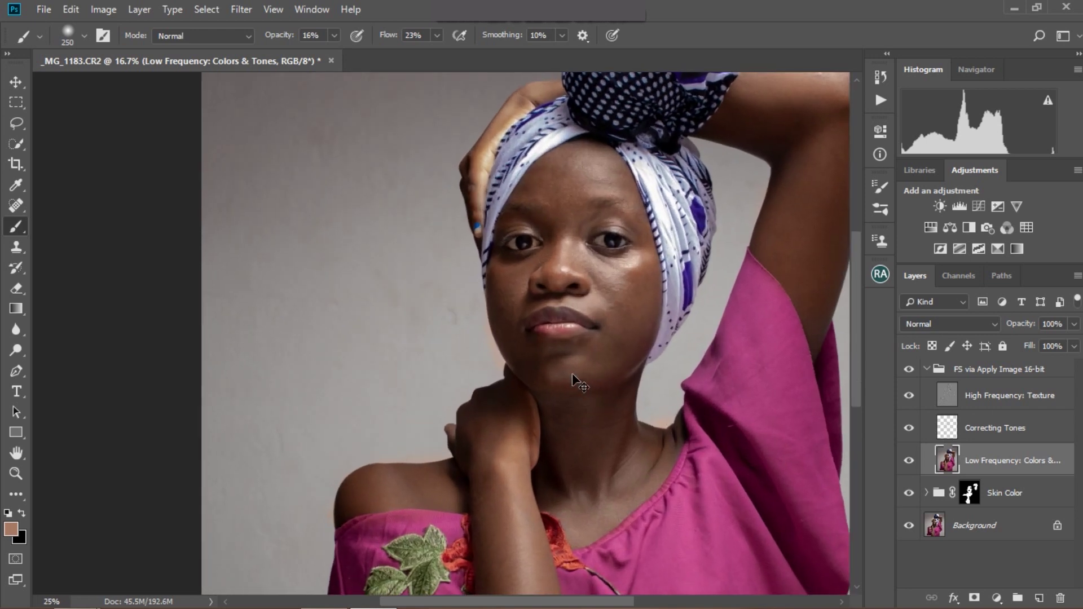
key(ctrl+plus)
key(ctrl+plus)
key(ctrl+plus)
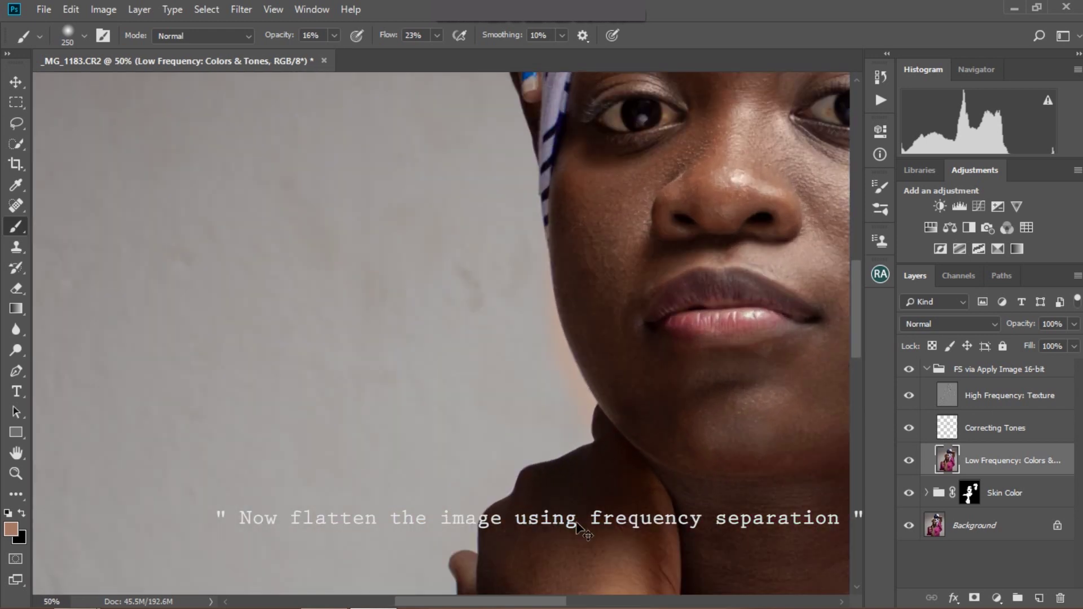
drag(565, 602, 615, 601)
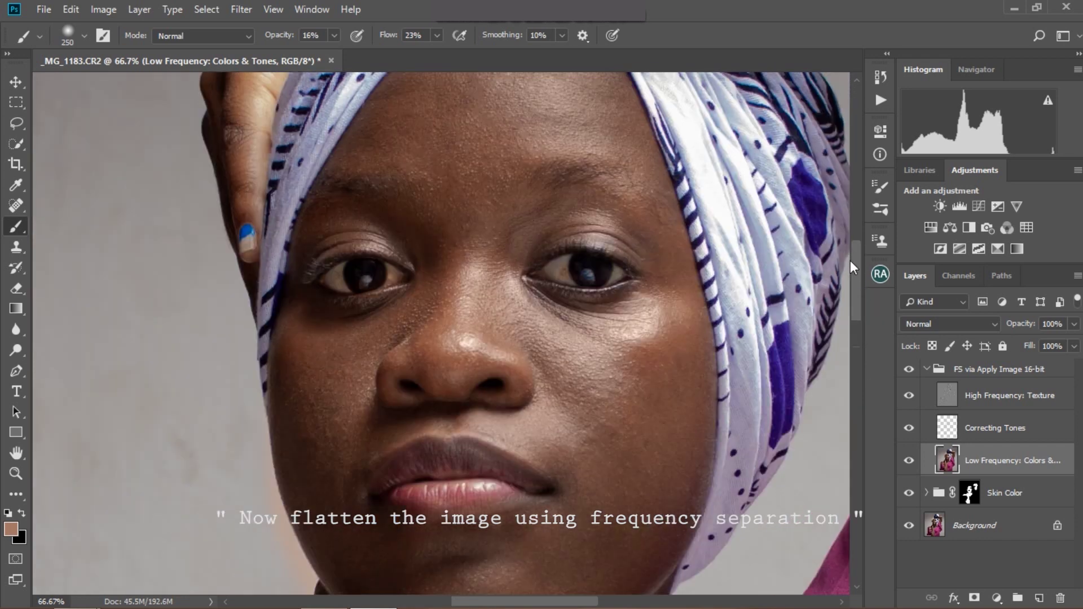
drag(858, 302, 855, 259)
key(bracketleft)
key(bracketleft)
key(bracketleft)
key(bracketleft)
key(bracketleft)
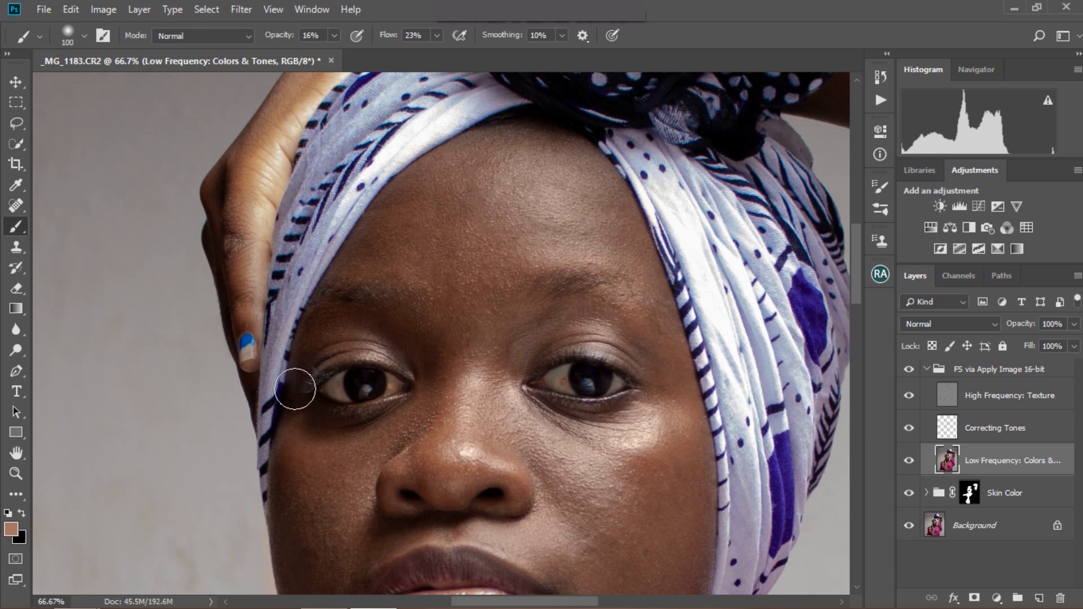
Blend the forehead and between-brow skin with the Mixer Brush, sized down to 70
right_click(16, 226)
click(91, 273)
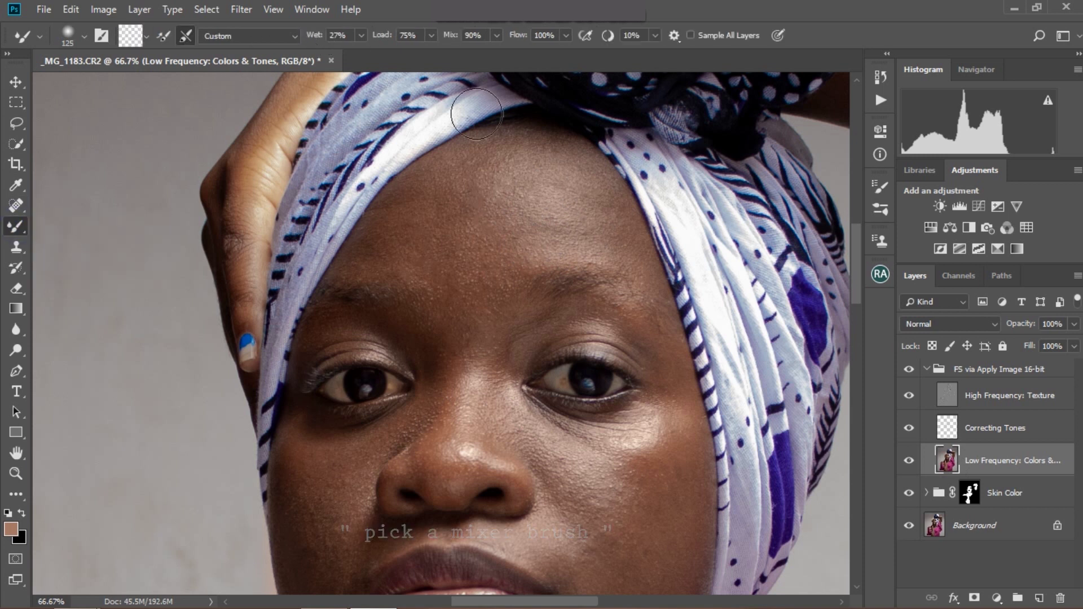
click(557, 192)
mouse_move(486, 258)
mouse_down()
mouse_move(530, 222)
mouse_move(502, 164)
mouse_move(607, 233)
mouse_up()
drag(440, 235, 537, 206)
mouse_move(505, 292)
mouse_down()
mouse_move(500, 177)
mouse_move(496, 247)
mouse_up()
key(bracketleft)
key(bracketleft)
key(bracketleft)
drag(463, 174, 435, 194)
mouse_move(485, 389)
mouse_down()
mouse_move(513, 321)
mouse_move(434, 366)
mouse_up()
Blend skin tones on both cheeks, beside the upper lip, the chin and jaw edge
mouse_move(643, 426)
mouse_down()
mouse_move(634, 445)
mouse_move(640, 437)
mouse_up()
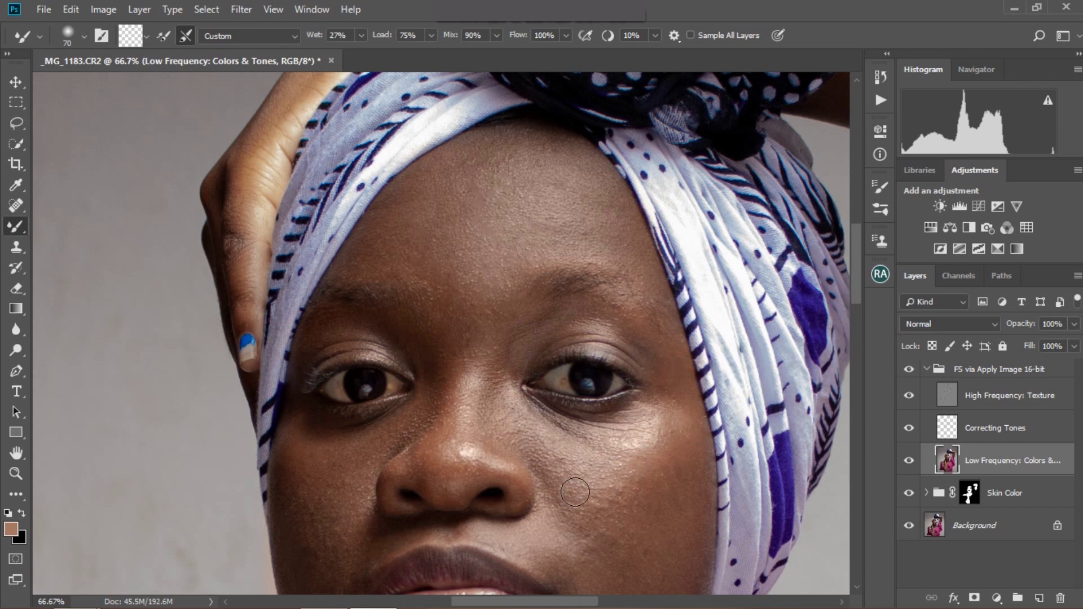
drag(316, 470, 313, 550)
scroll(565, 282, down, 5)
click(546, 236)
click(485, 445)
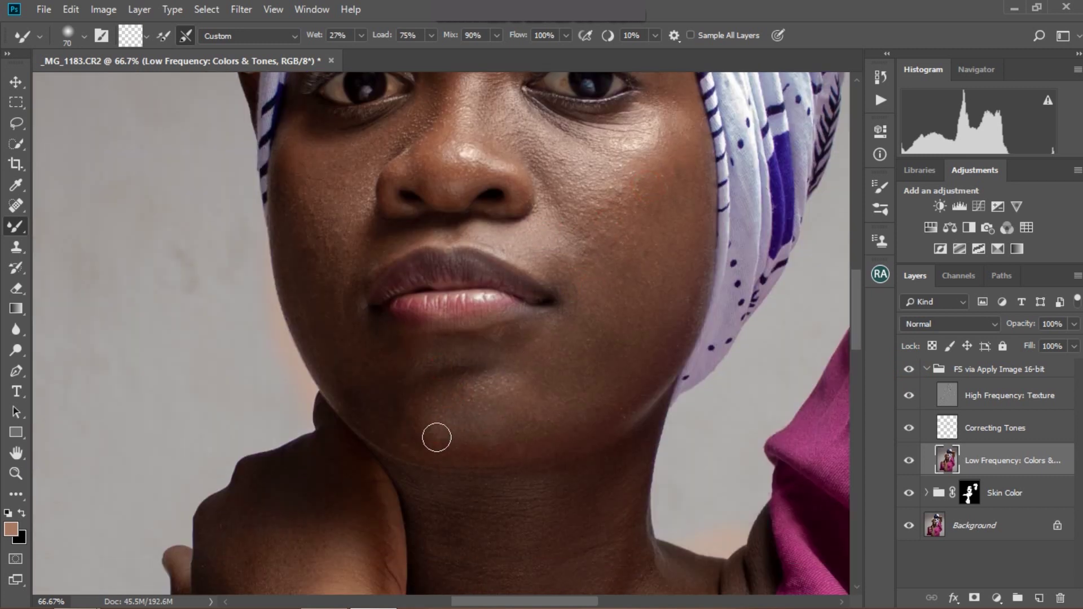
click(332, 408)
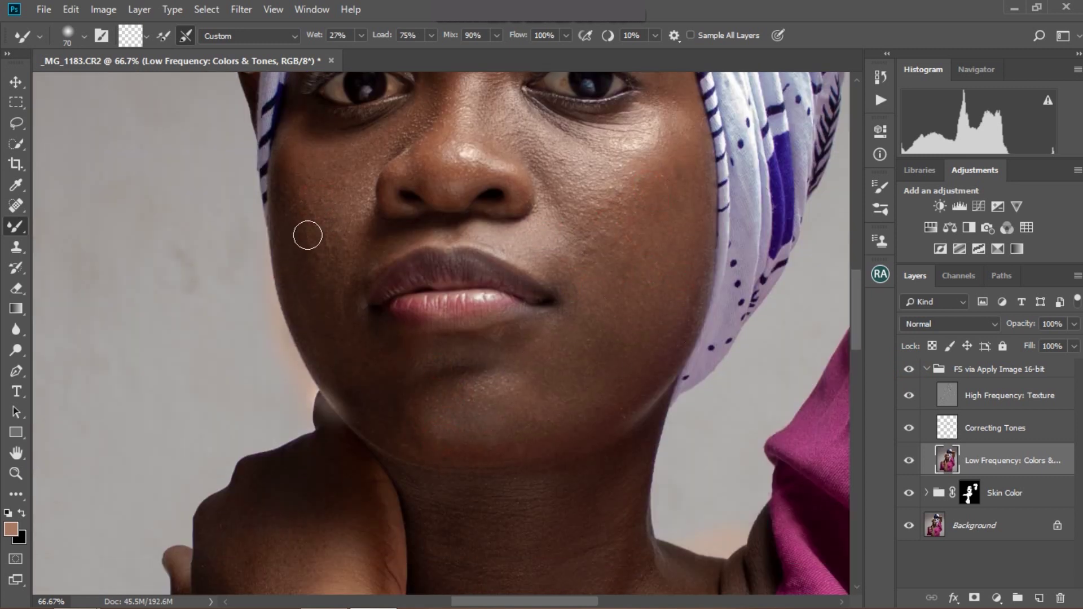
Blend the neck skin tones down to the collar and view the whole portrait
scroll(491, 338, down, 3)
click(511, 423)
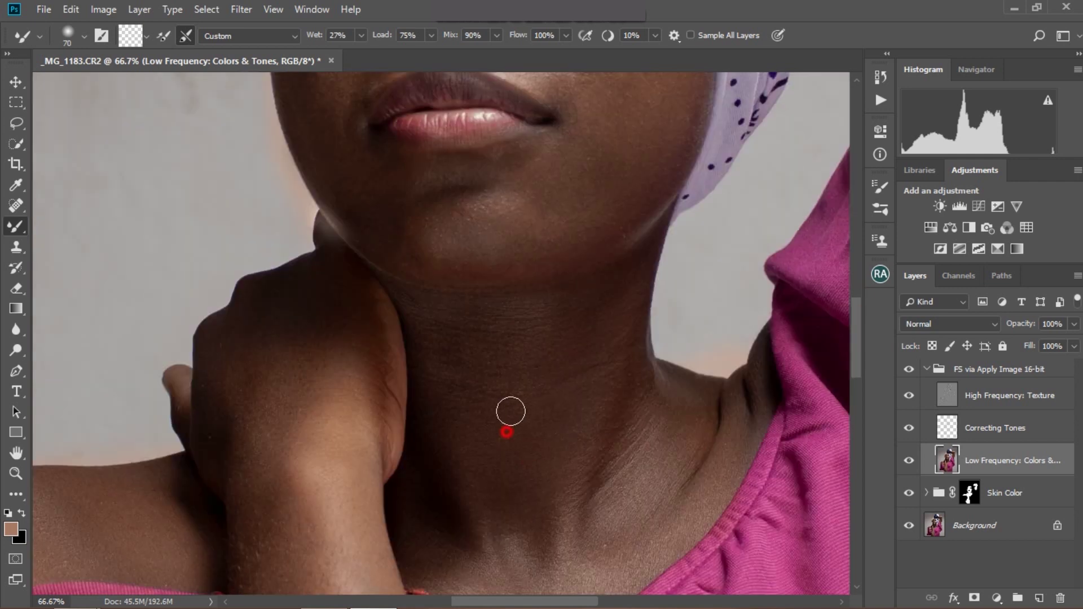
scroll(677, 349, down, 3)
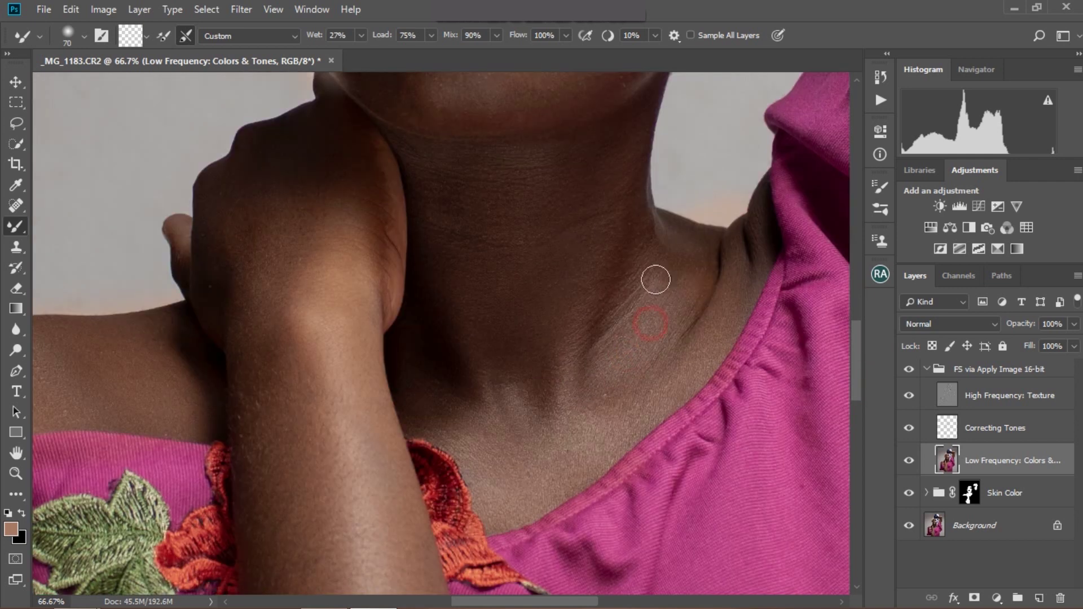
click(505, 473)
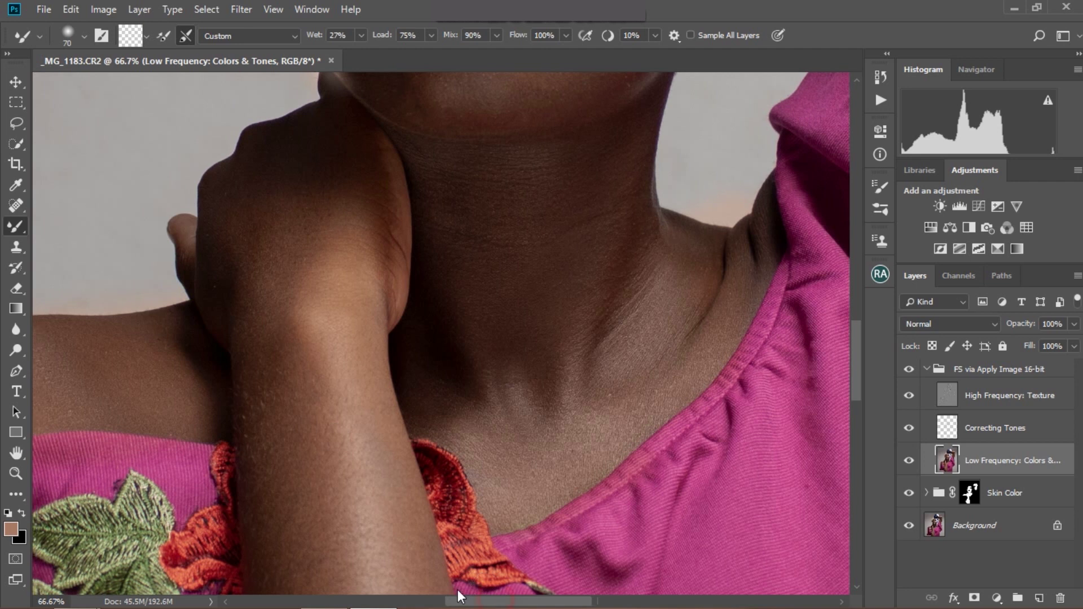
scroll(404, 423, left, 3)
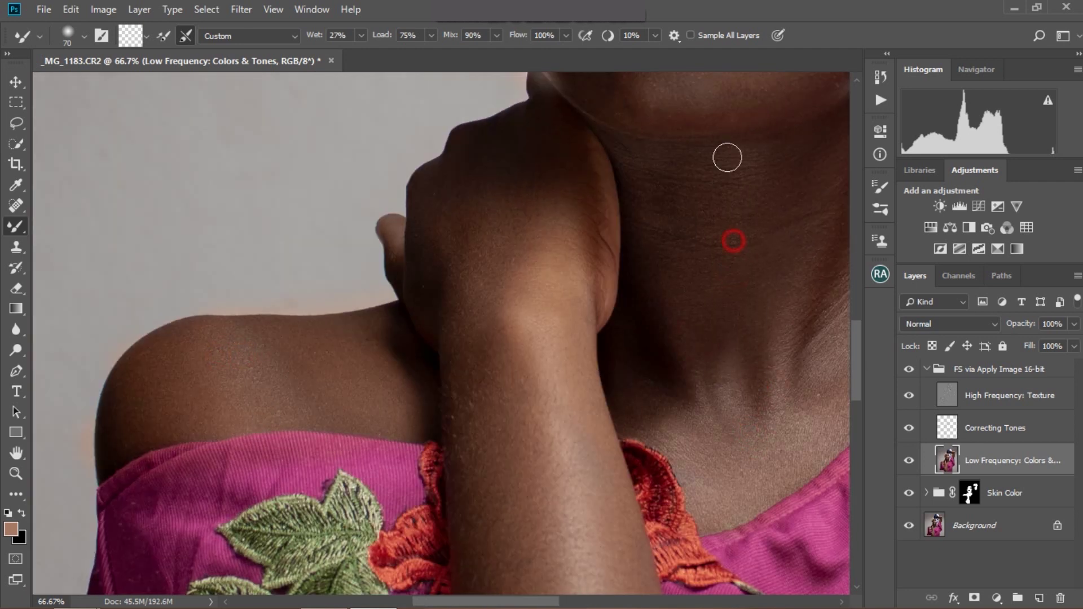
scroll(771, 491, right, 5)
click(544, 394)
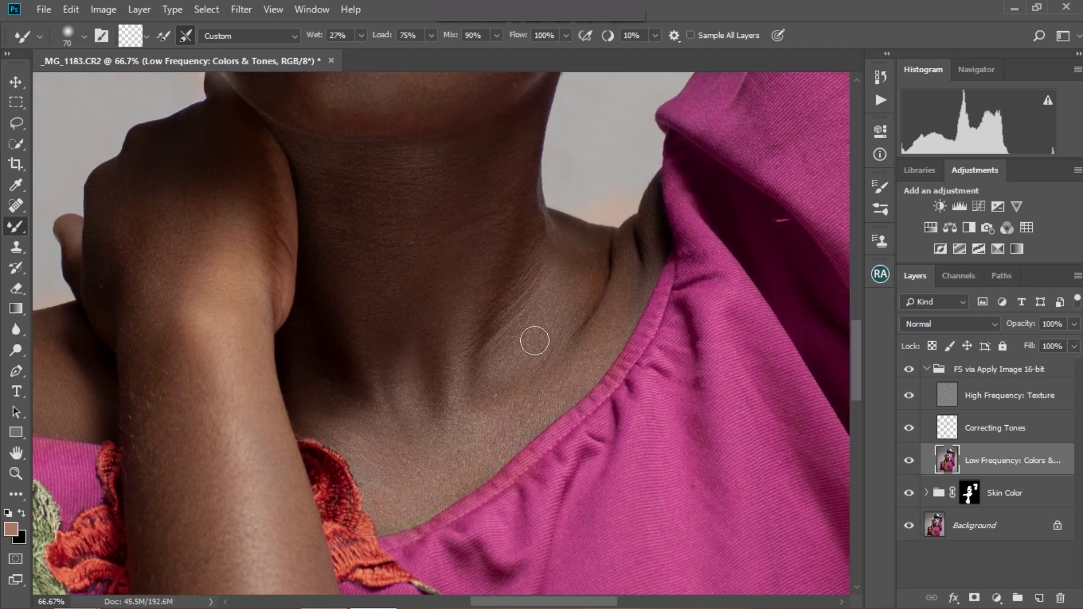
key(ctrl+0)
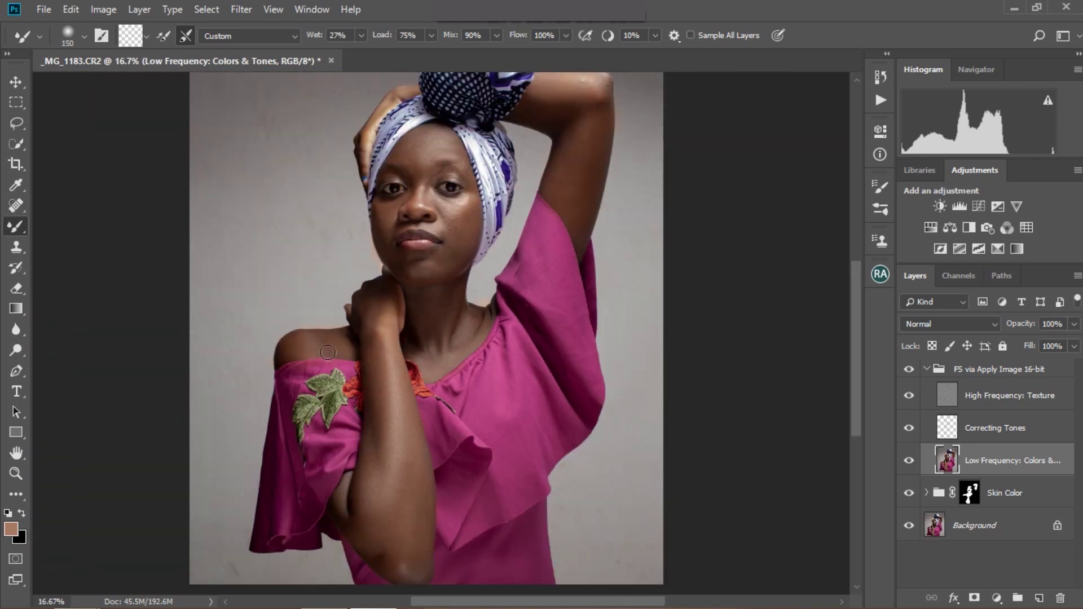
Compare with and without frequency separation, then Merge Visible into Background
scroll(835, 346, up, 1)
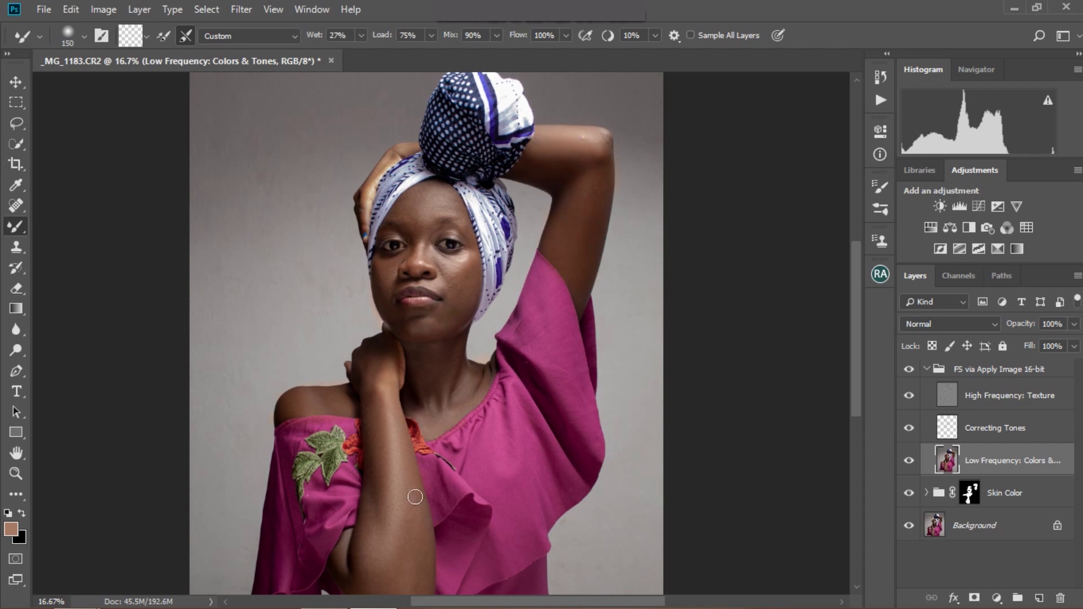
click(910, 370)
click(925, 370)
click(982, 428)
right_click(938, 428)
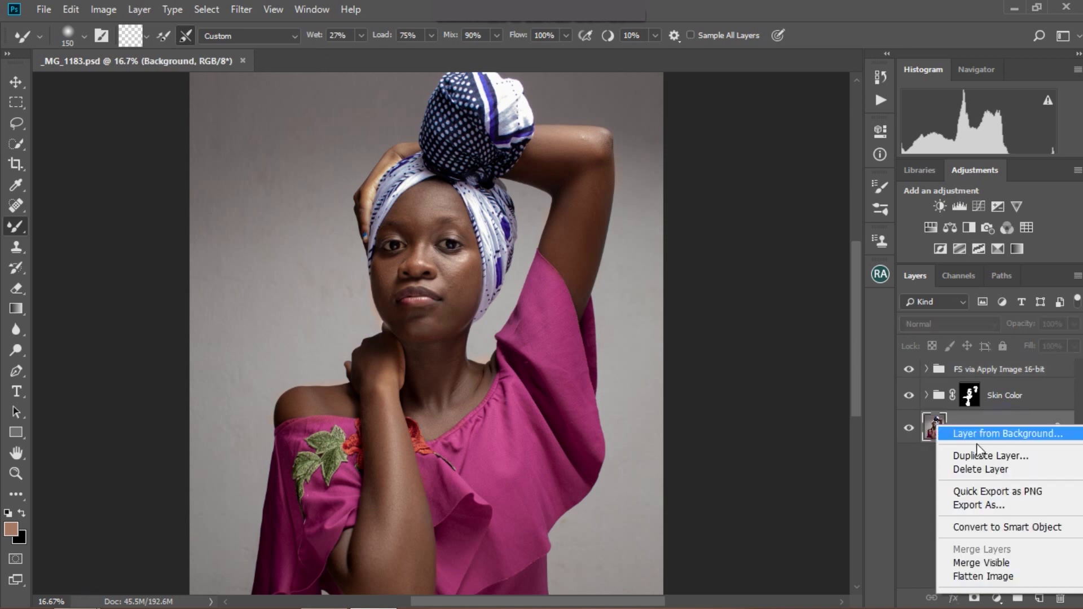
click(982, 562)
Duplicate the merged Background as Layer 1 and select the SKIN SOFTENING action
key(ctrl+j)
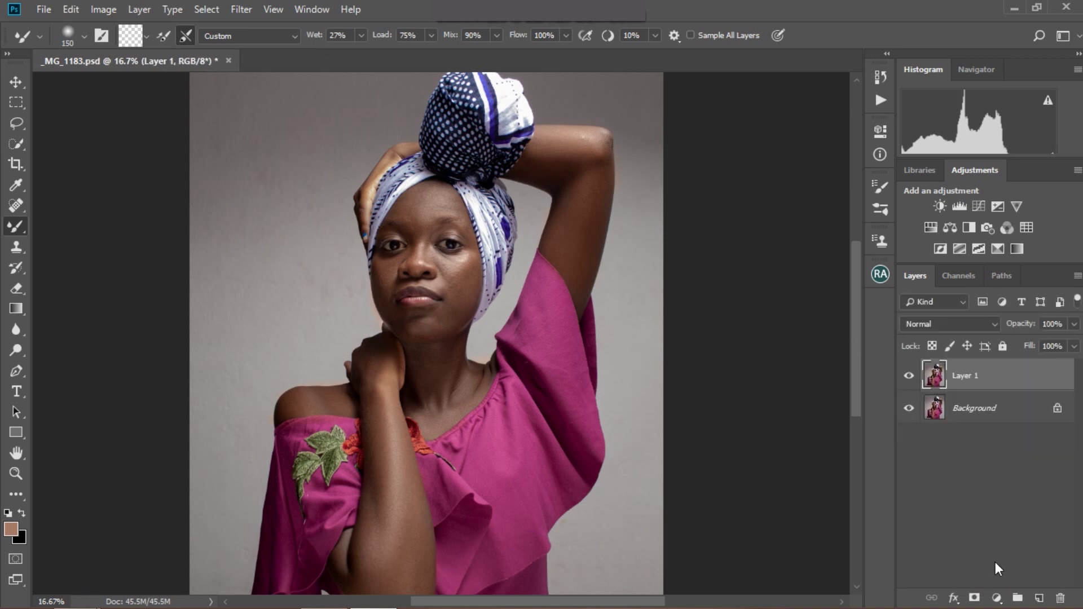
click(881, 102)
click(816, 128)
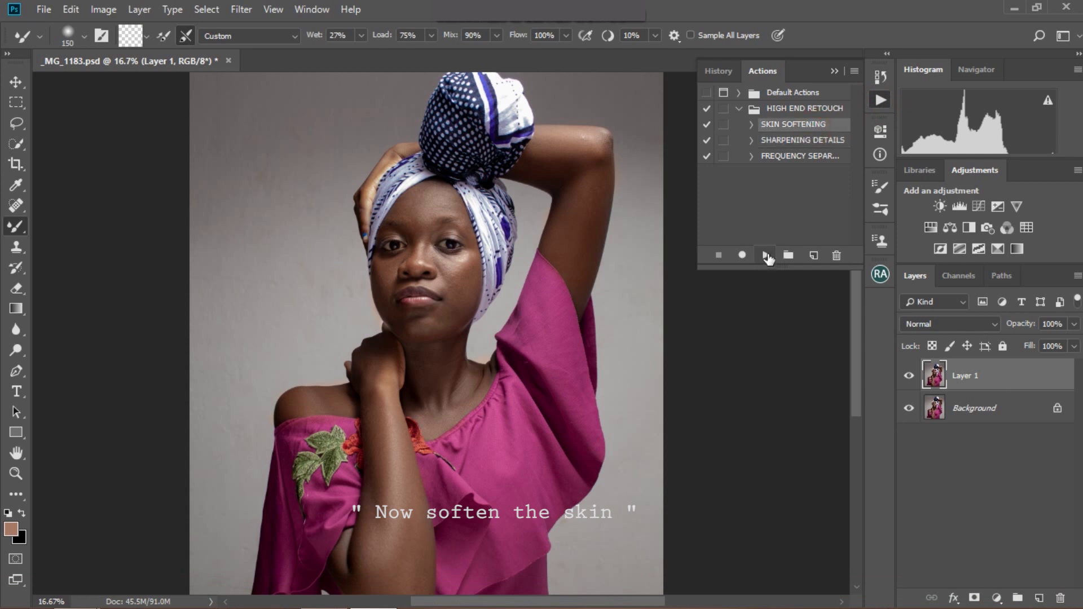
Play the SKIN SOFTENING action on Layer 1 and close the Actions panel
click(767, 257)
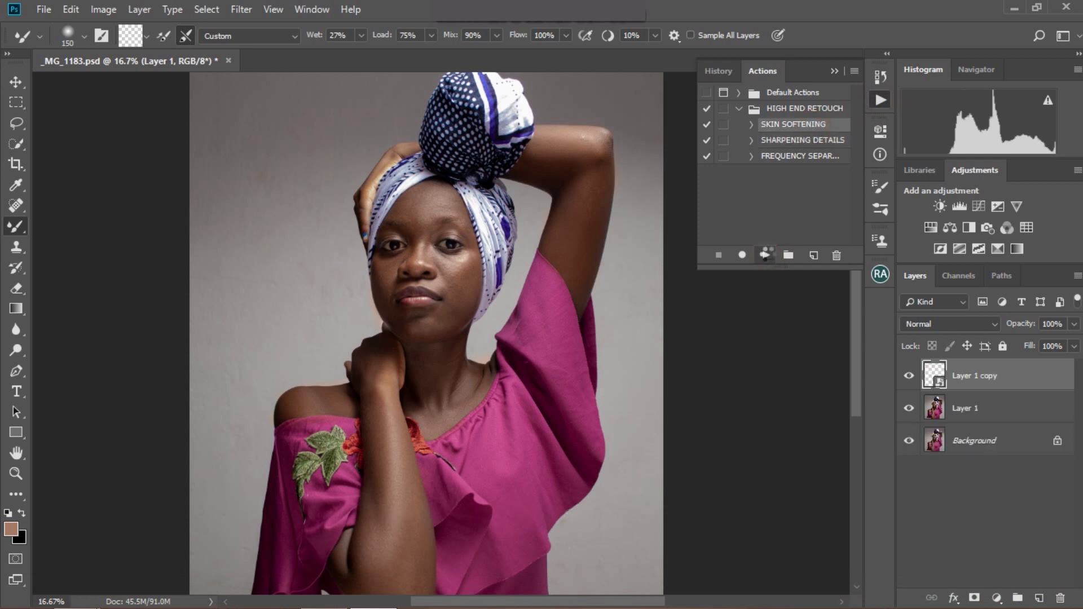
click(830, 74)
scroll(416, 336, up, 4)
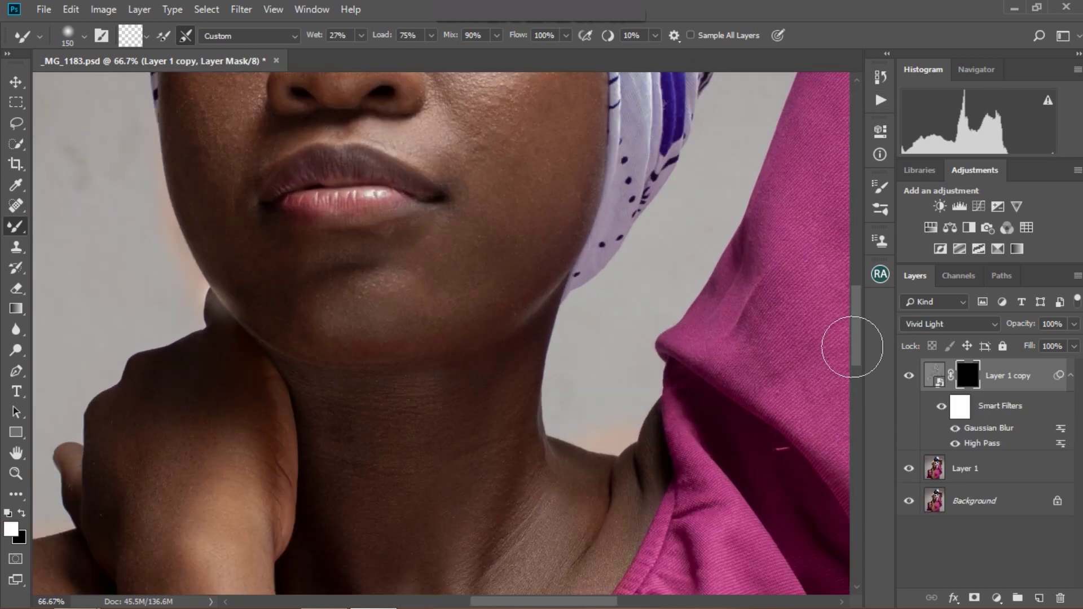
scroll(852, 346, up, 5)
scroll(841, 283, up, 3)
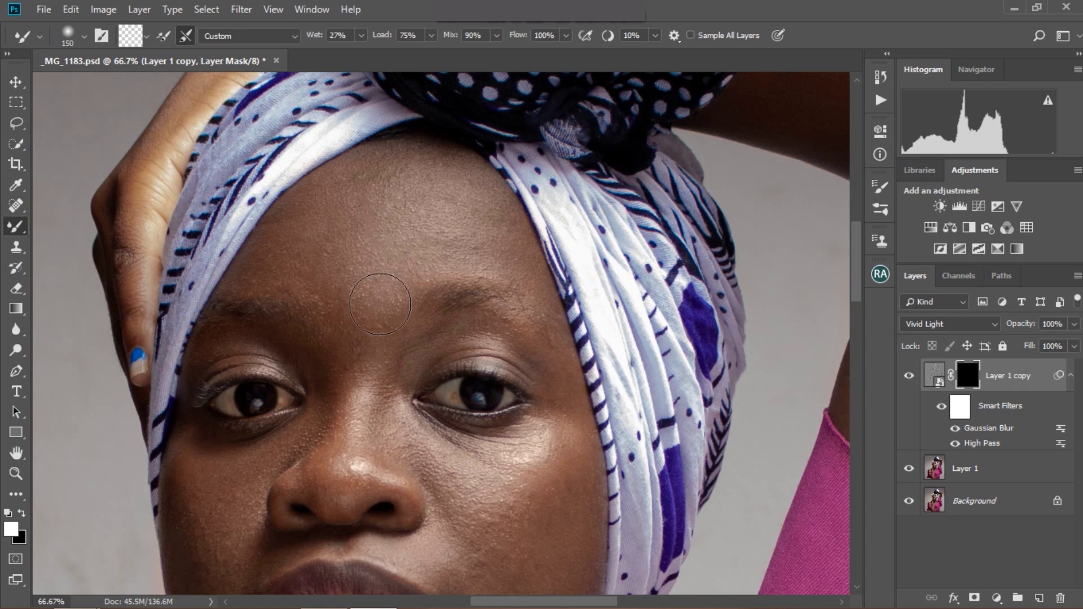
right_click(19, 227)
Paint the softening onto the forehead with a brush at 100% opacity and flow
click(79, 227)
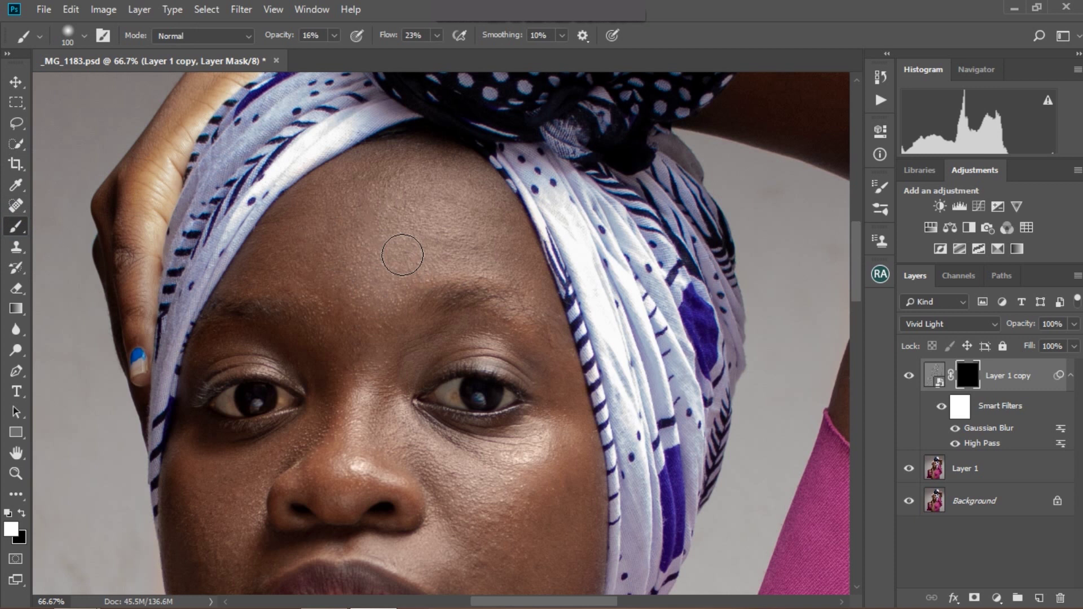
click(438, 36)
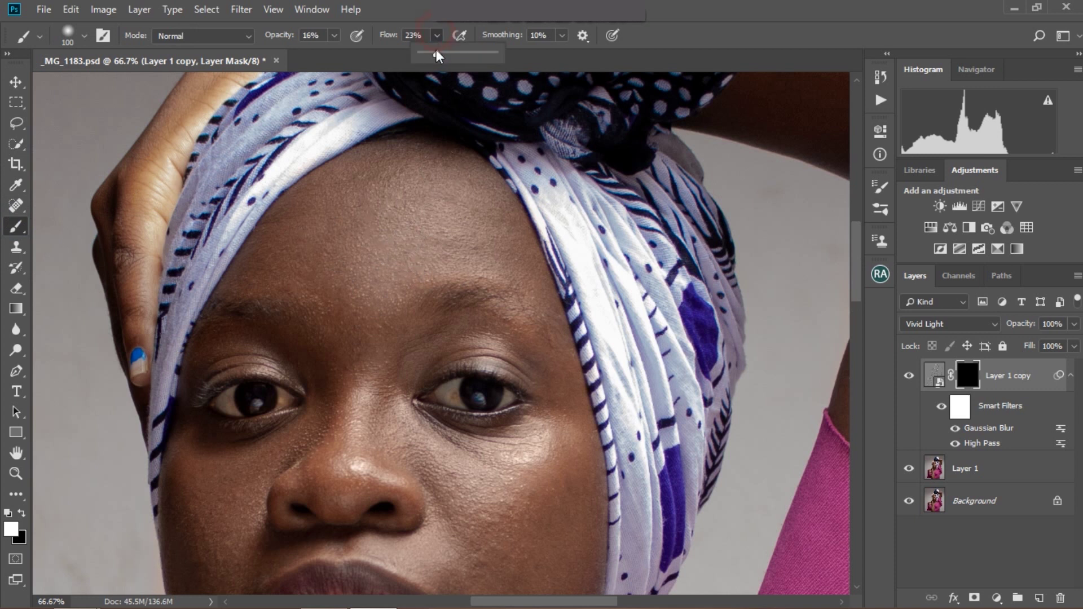
click(334, 36)
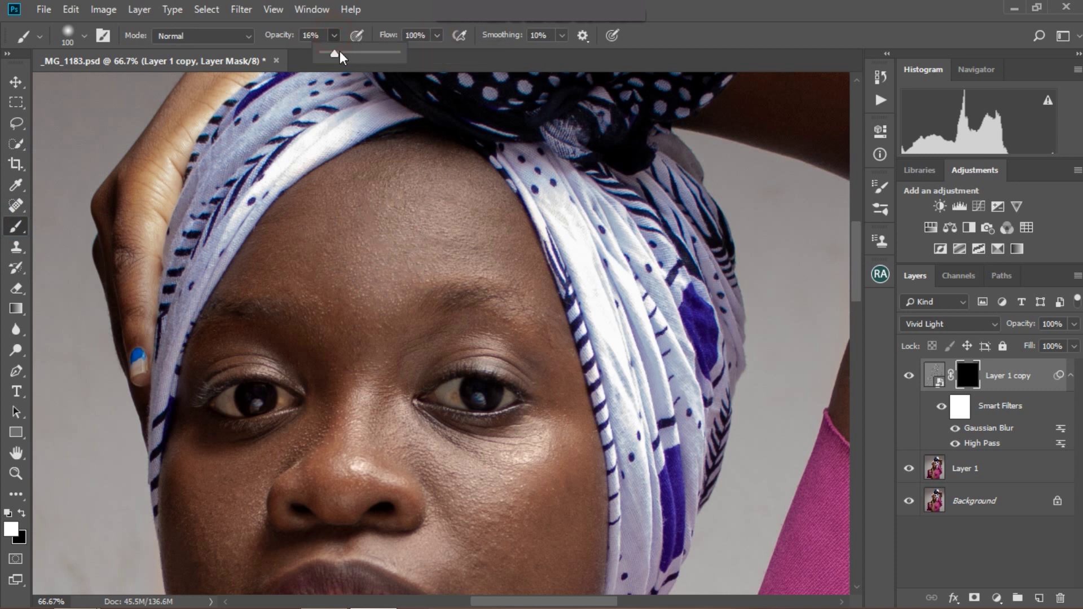
click(415, 216)
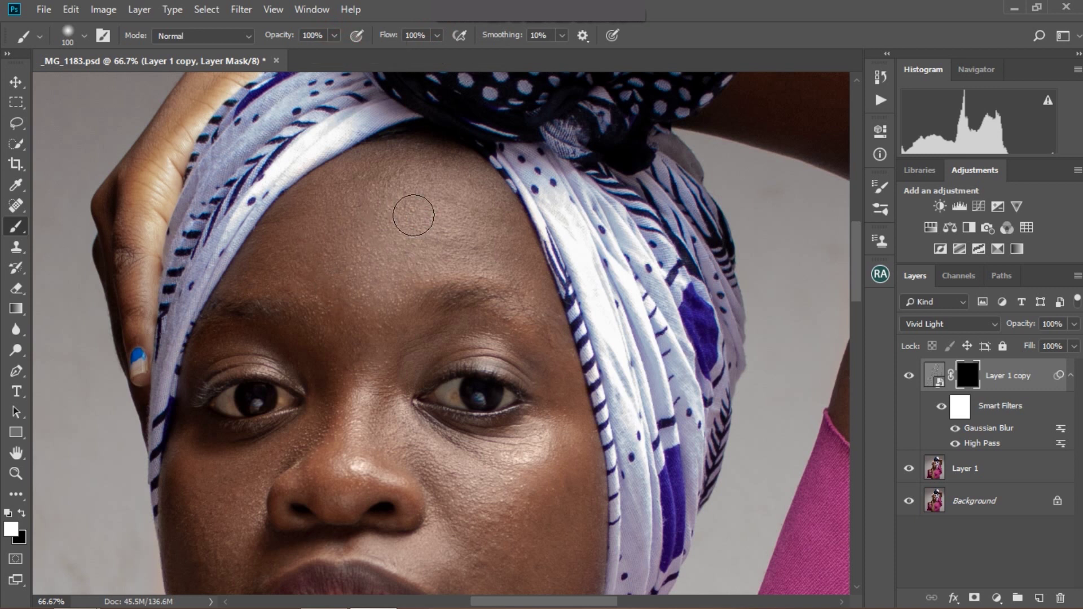
click(438, 206)
Paint the softening onto the right cheek with a size-70 brush
scroll(819, 257, down, 3)
key(bracketleft)
key(bracketleft)
key(bracketleft)
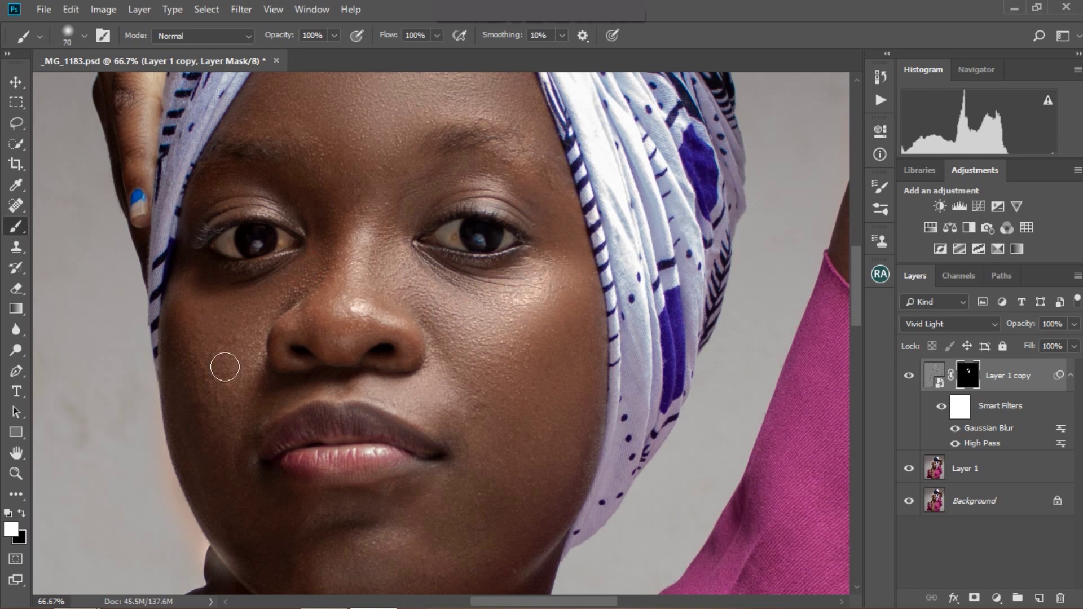
scroll(282, 406, down, 3)
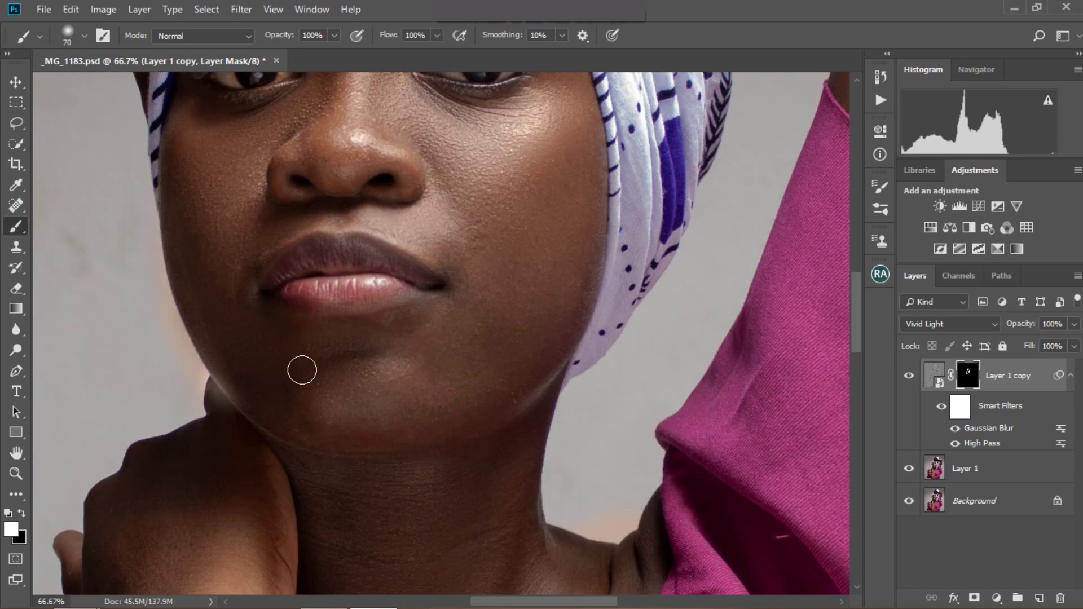
click(579, 274)
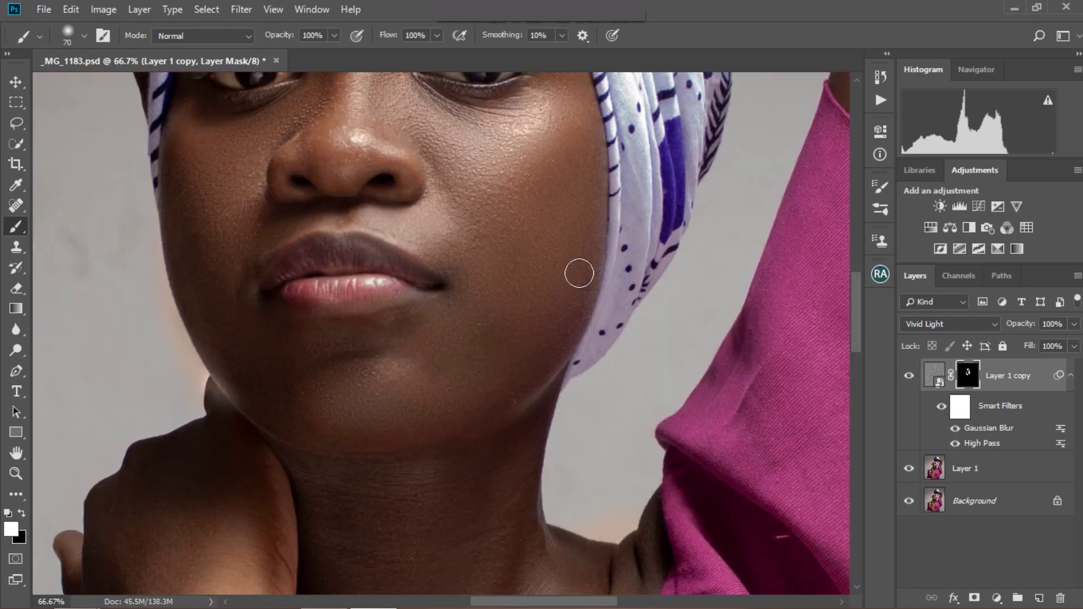
scroll(363, 271, up, 3)
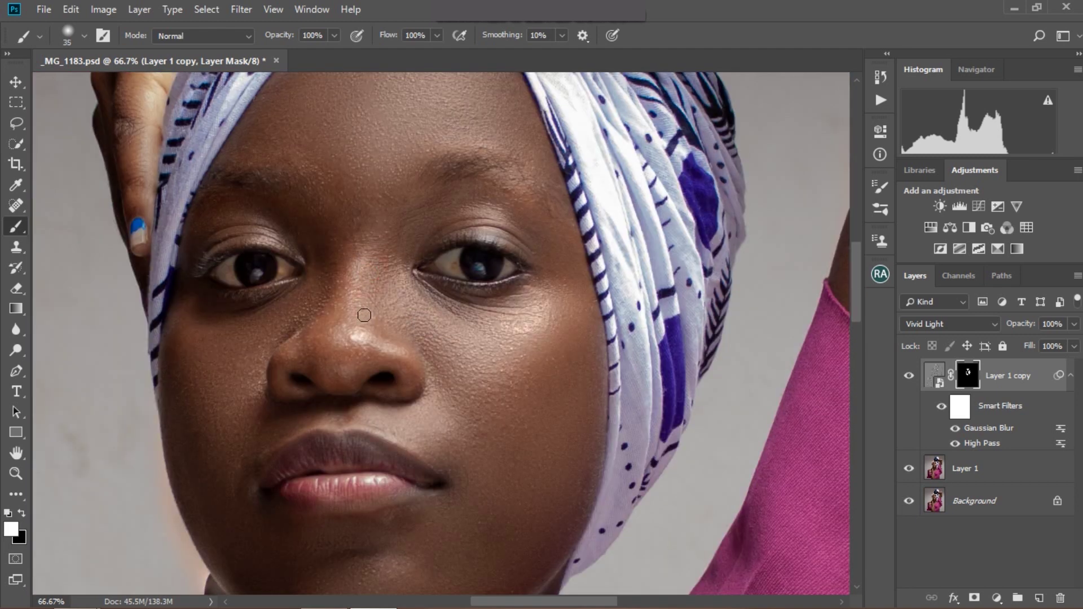
scroll(440, 333, down, 6)
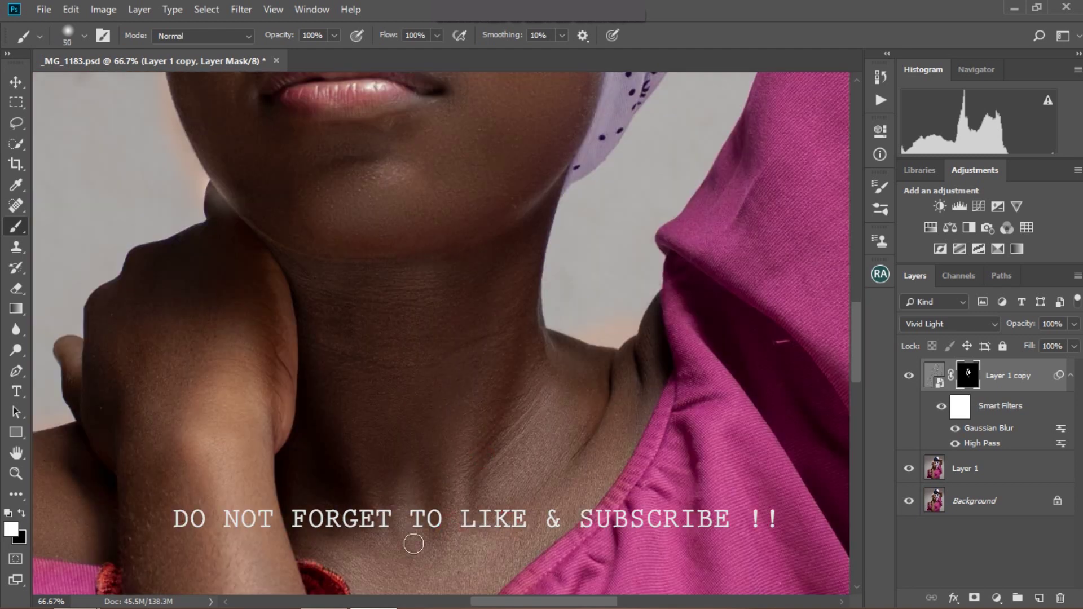
scroll(312, 511, left, 5)
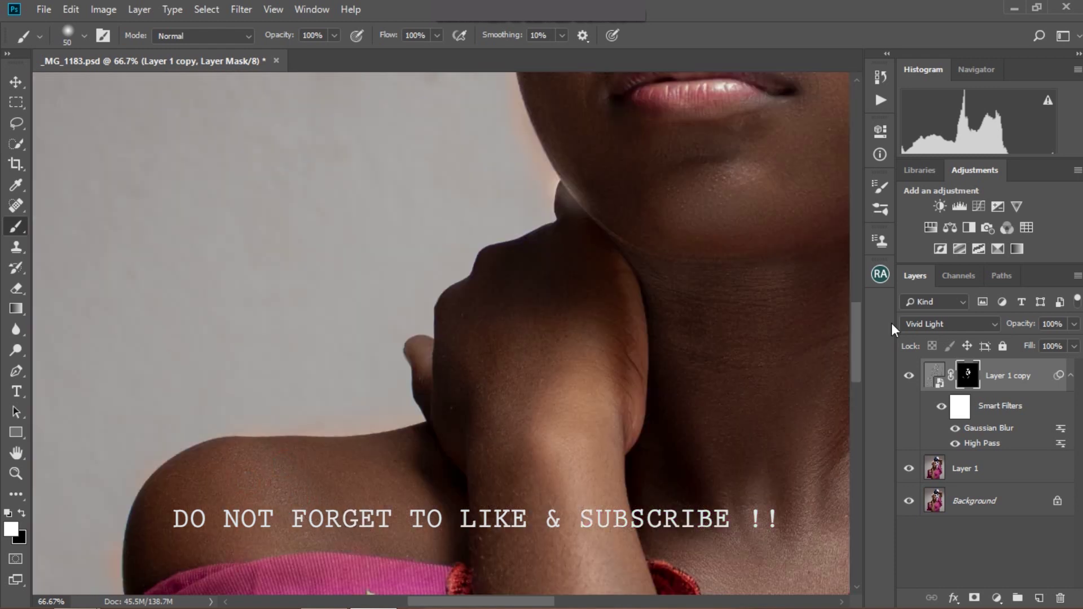
key(ctrl+minus)
key(ctrl+minus)
key(ctrl+minus)
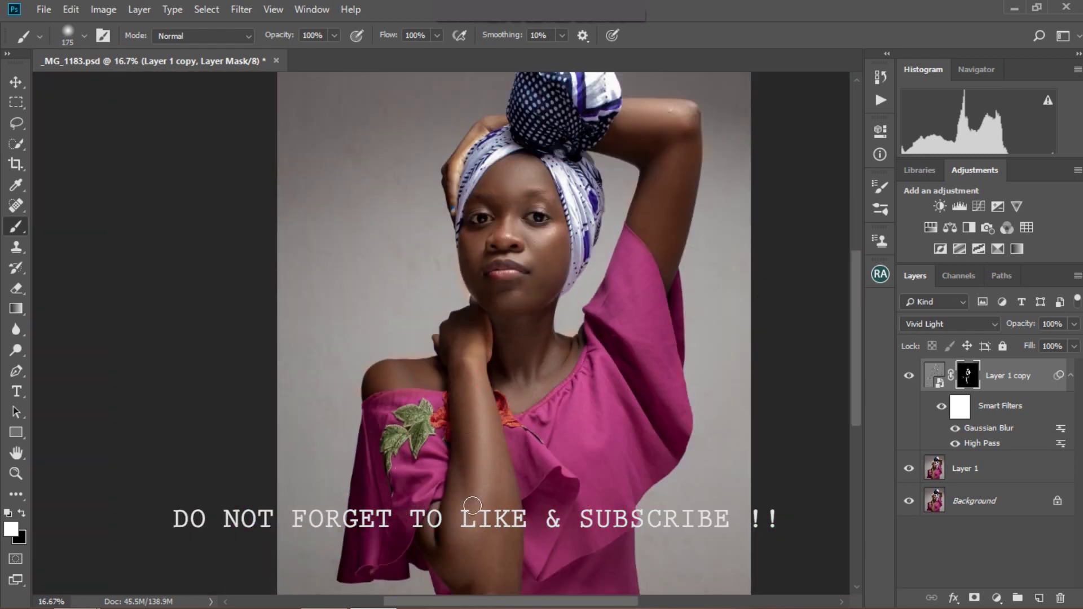
Compare Layer 1 copy on and off, then Merge Visible down to Background
click(909, 376)
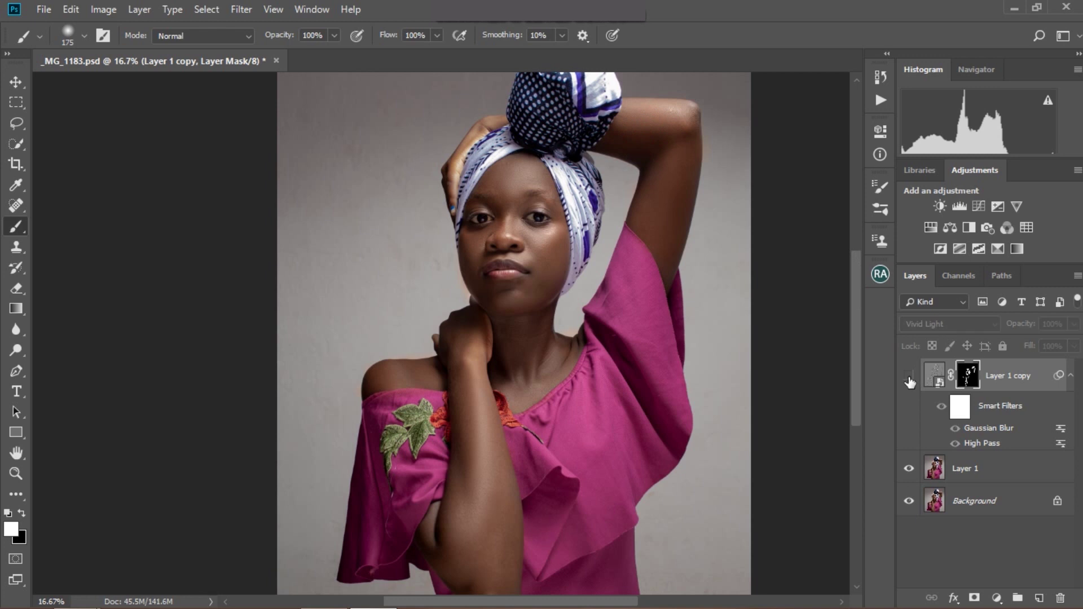
click(910, 376)
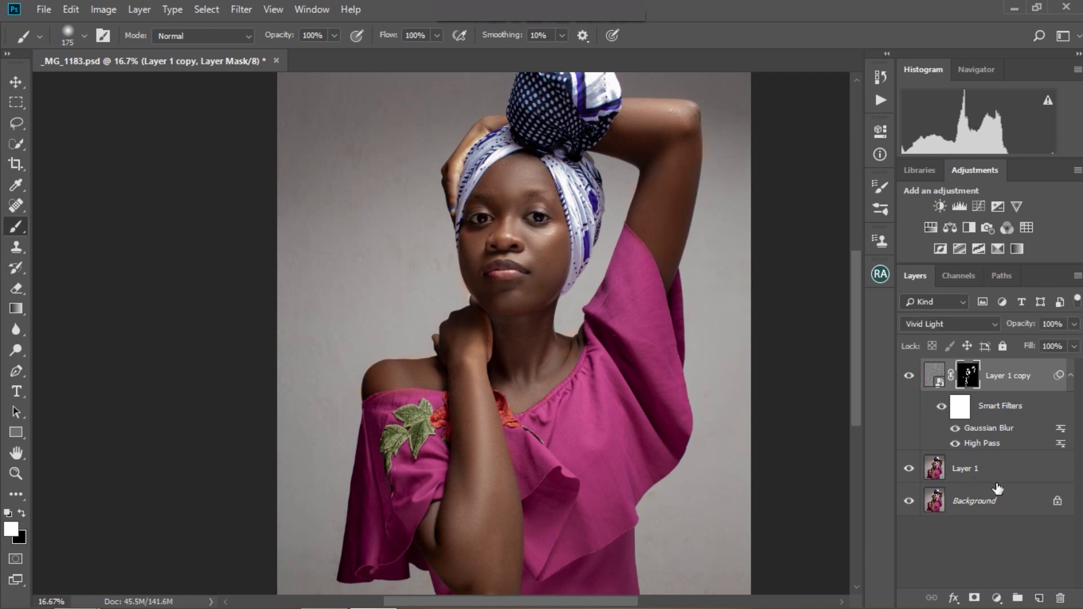
right_click(1017, 499)
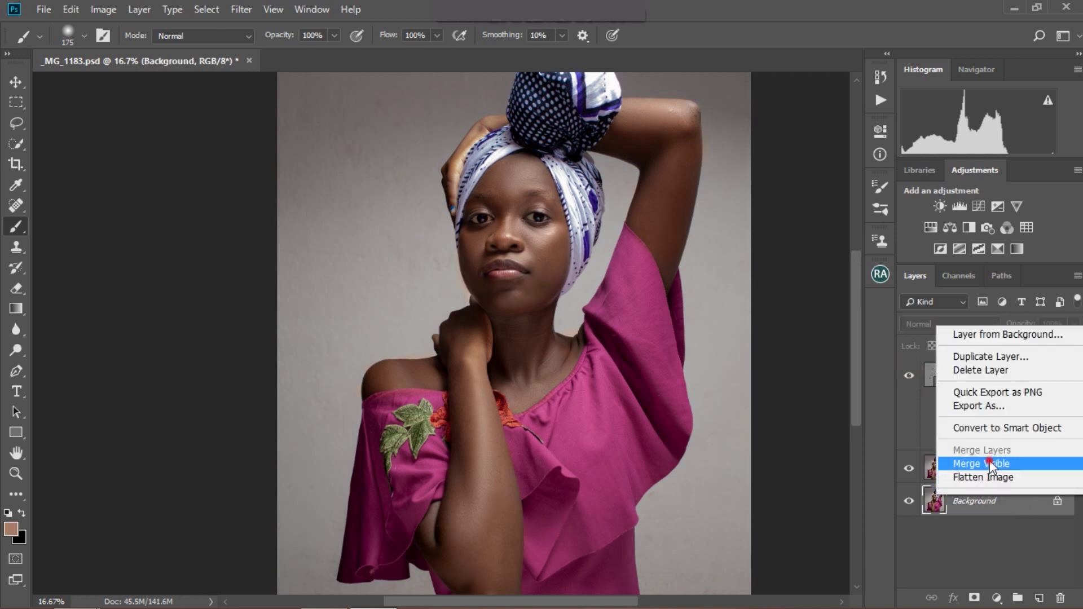
click(990, 460)
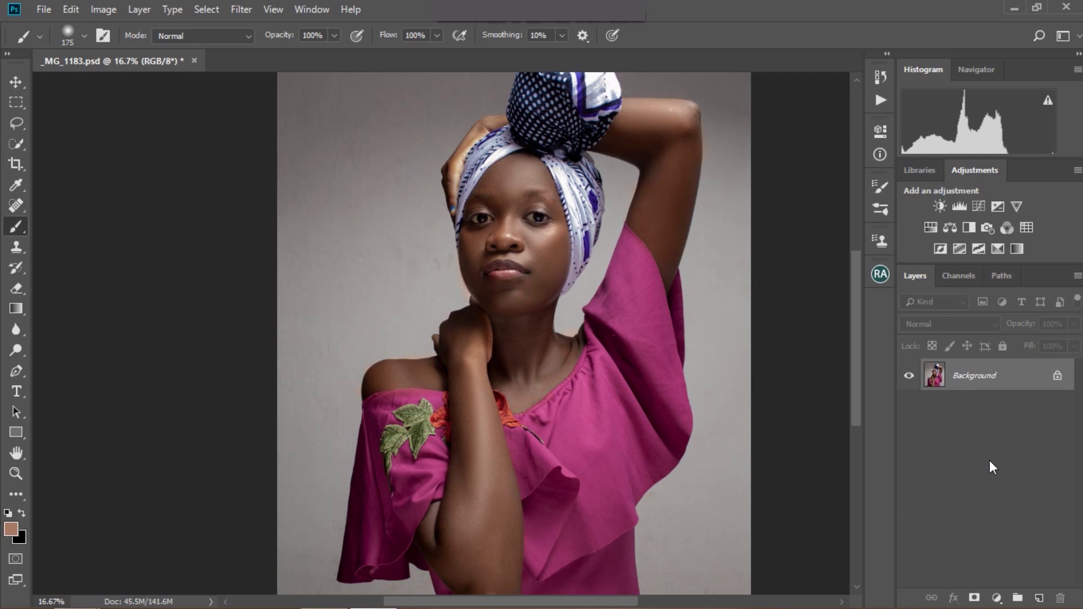